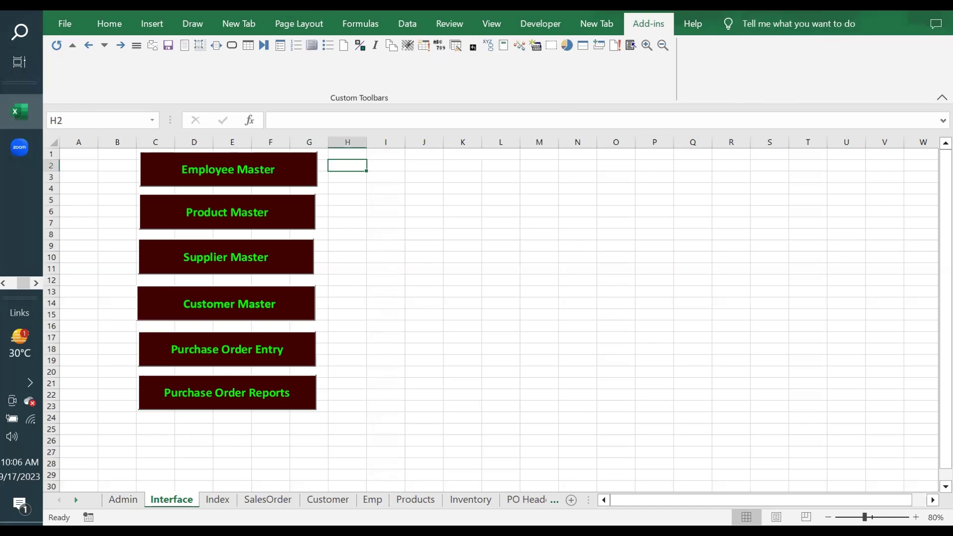
Open the Index sheet and look over the dates and topics of the 11-Sep and 12-Sep lessons
click(76, 500)
click(175, 499)
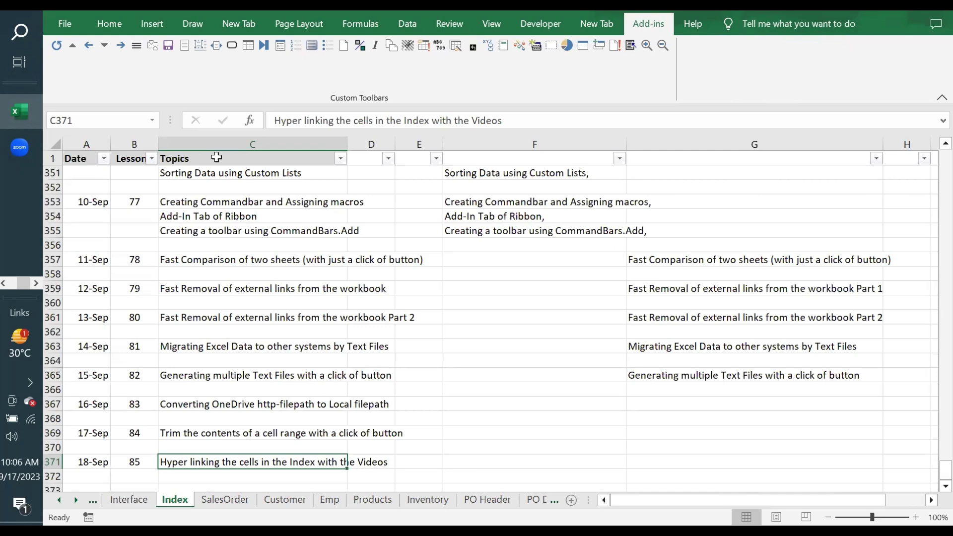
click(77, 203)
click(85, 265)
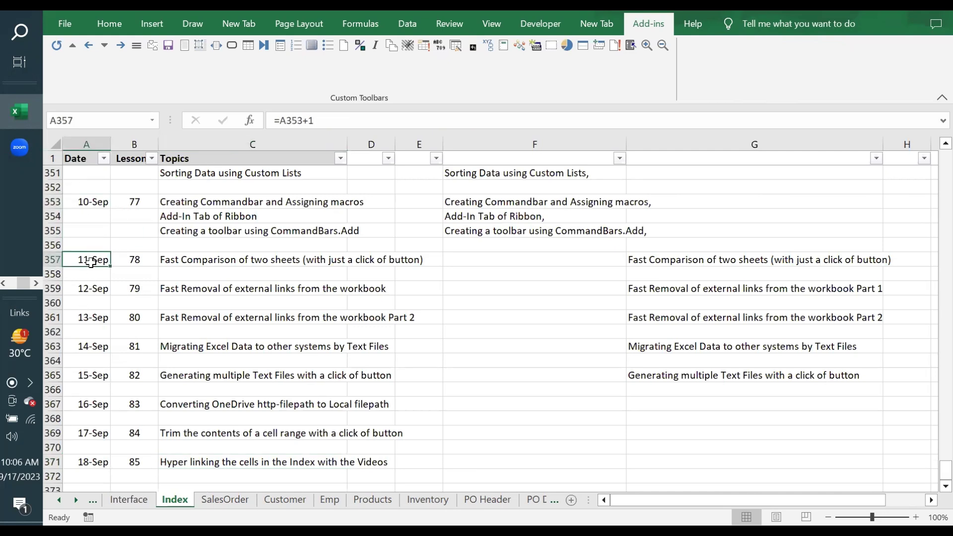
click(190, 259)
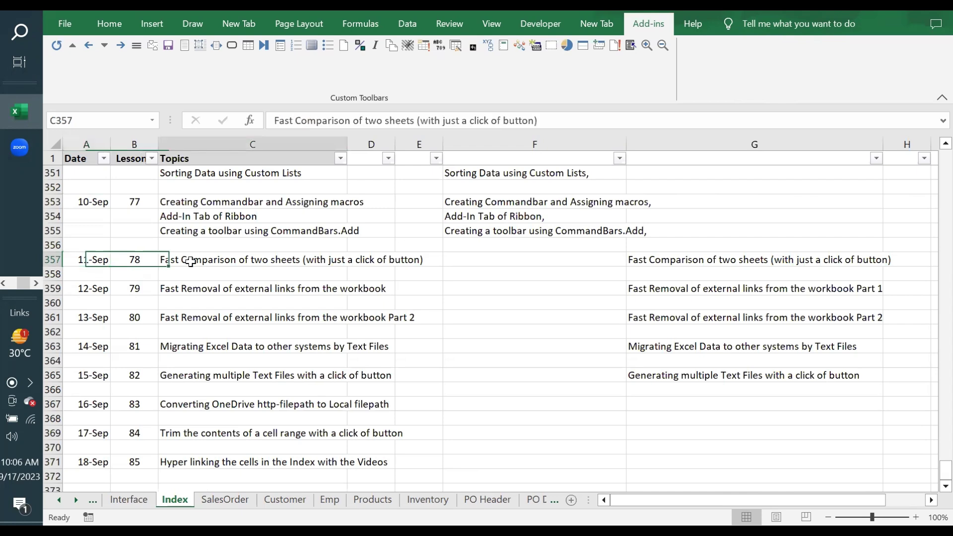
click(97, 288)
click(199, 287)
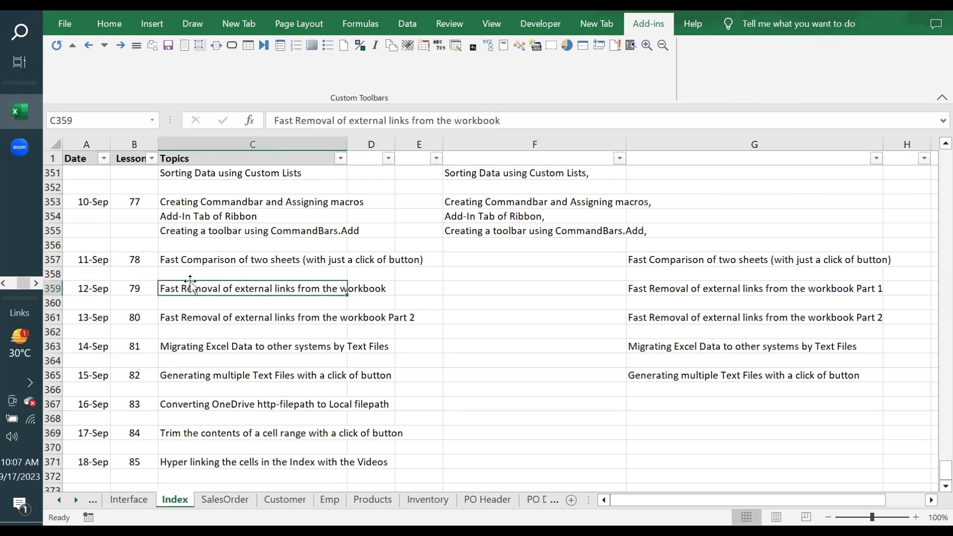
Examine the three topics listed for lesson 77 and the dates of the lessons that follow it
drag(181, 203, 166, 230)
click(181, 219)
click(187, 229)
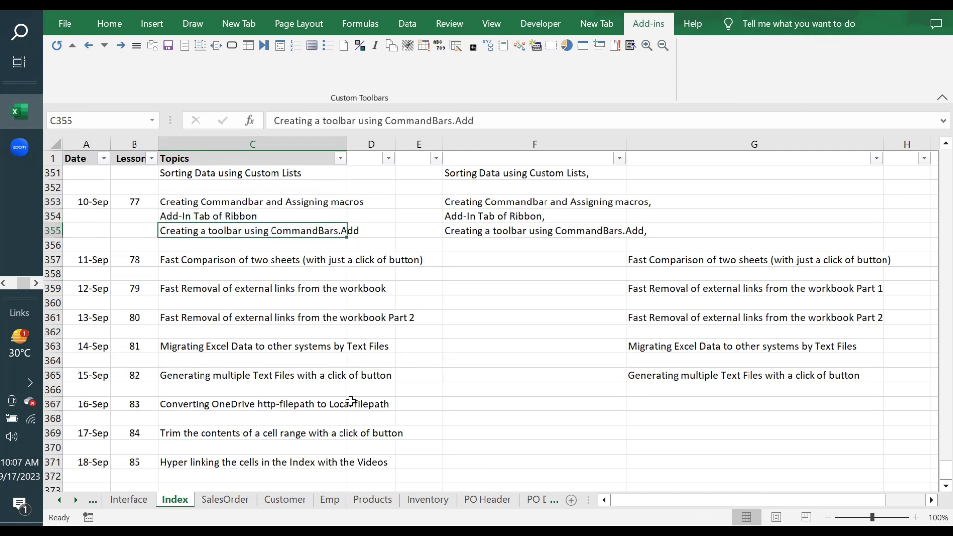
click(92, 201)
click(95, 262)
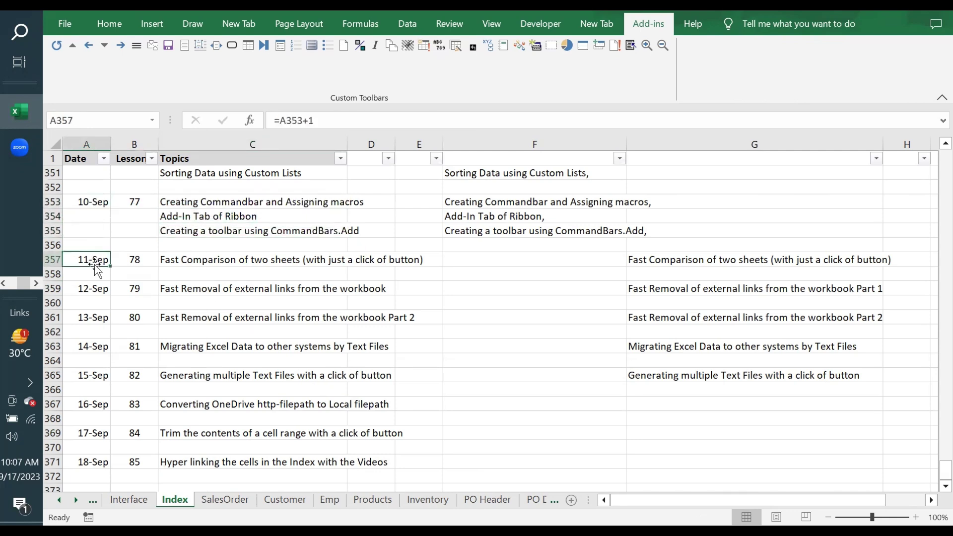
click(101, 320)
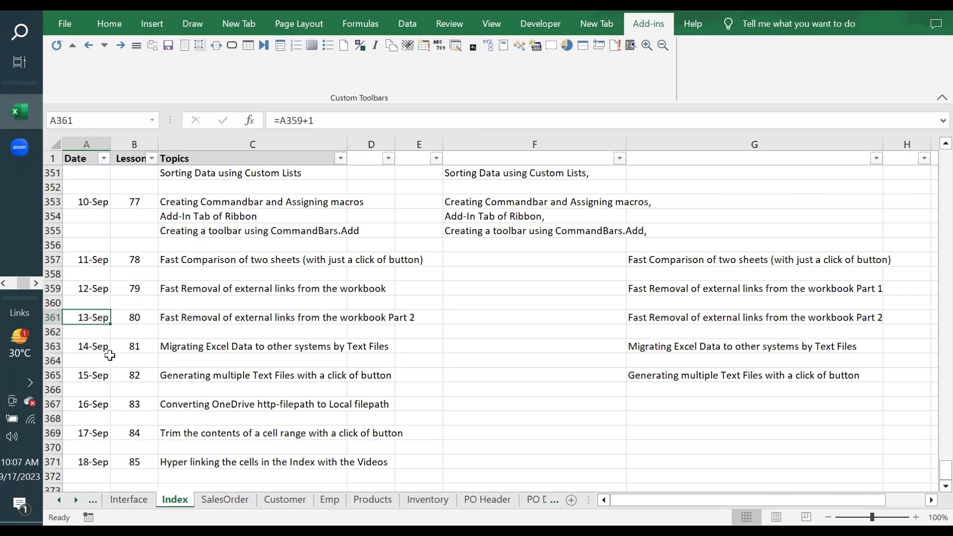
click(98, 292)
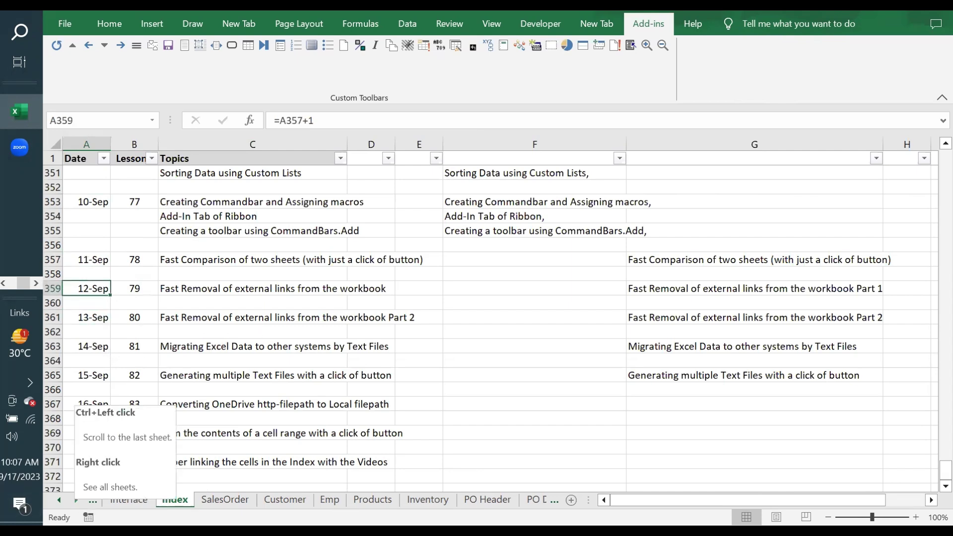
View the hyperlinked video titles and publish dates on the Links to other videos sheet
scroll(238, 501, down, 8)
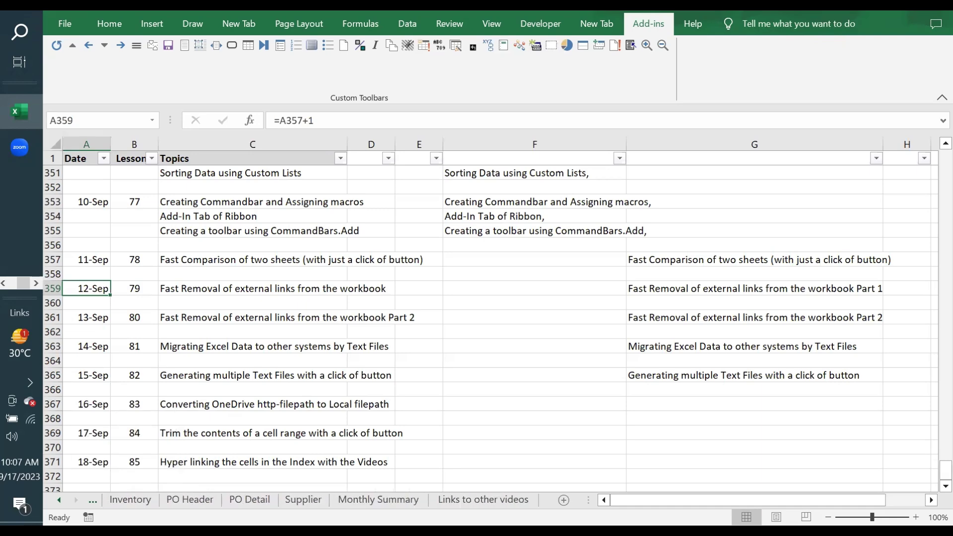
click(483, 499)
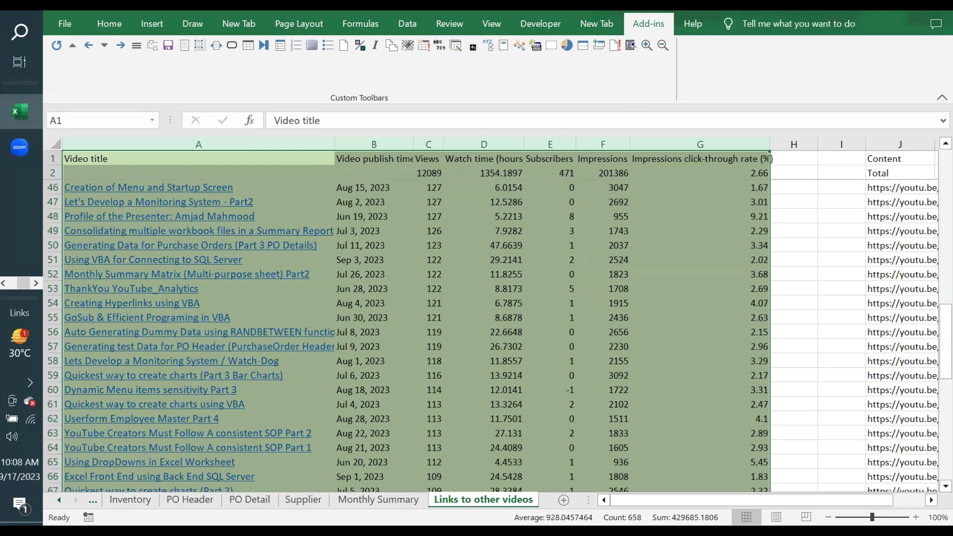
scroll(298, 500, up, 5)
scroll(218, 497, up, 1)
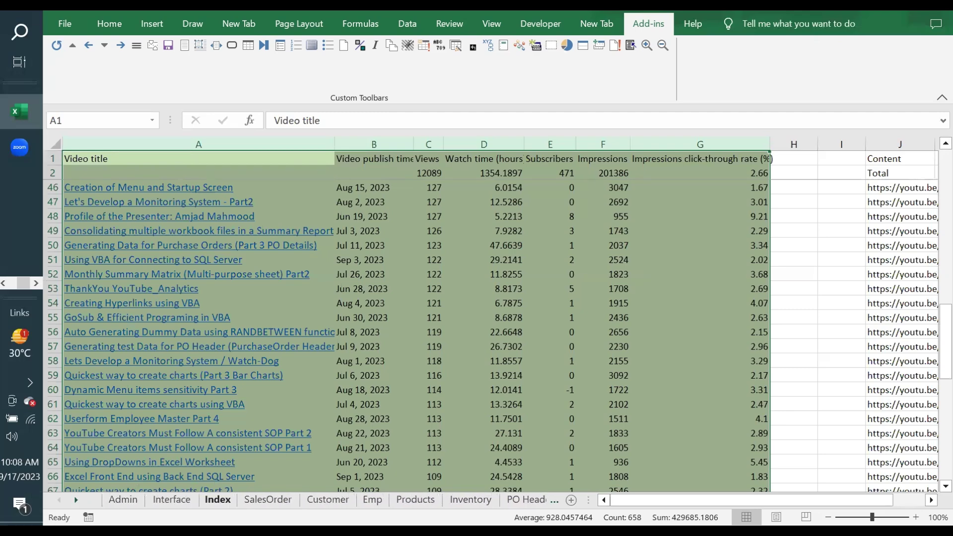
Compare the lesson 78 topic on the Index sheet with the linked titles on the Links to other videos sheet
click(218, 499)
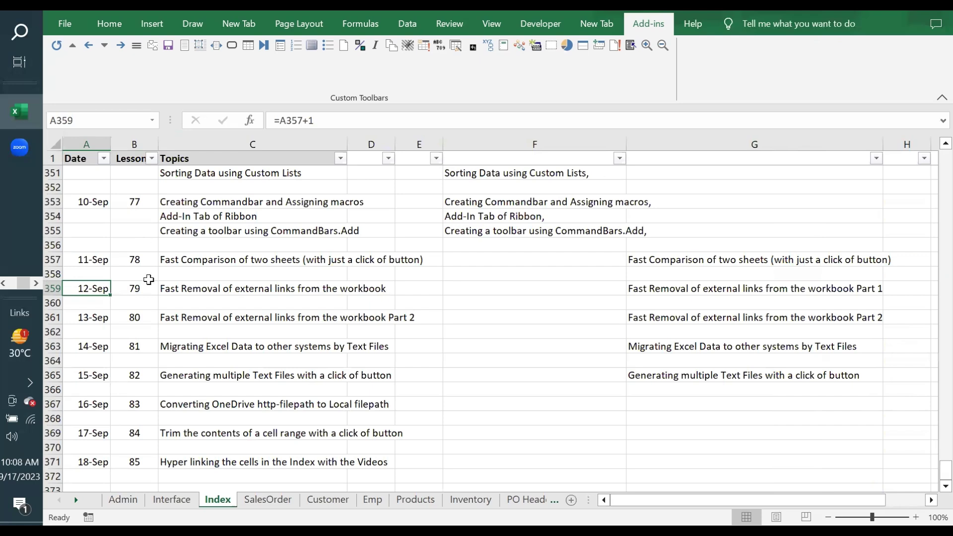
click(197, 255)
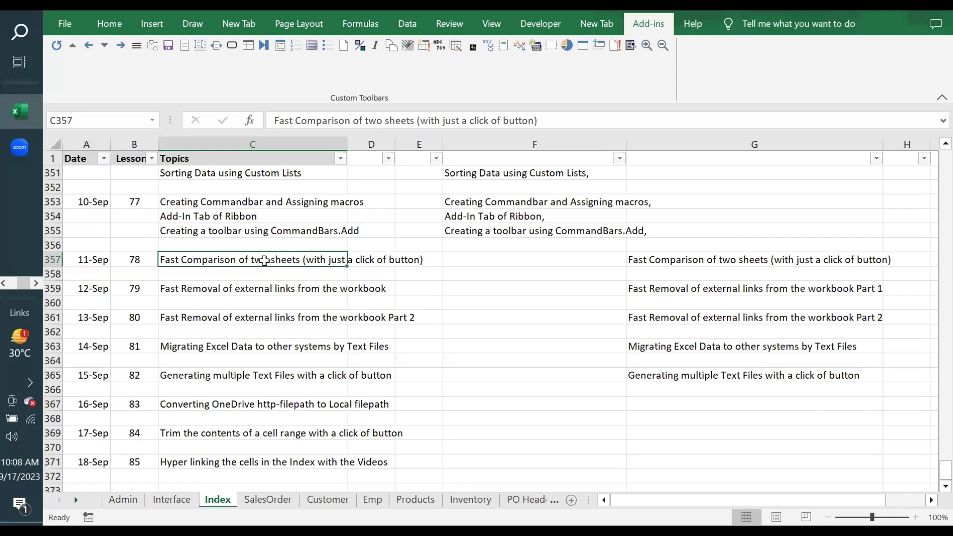
click(76, 499)
click(76, 499)
click(76, 500)
click(483, 499)
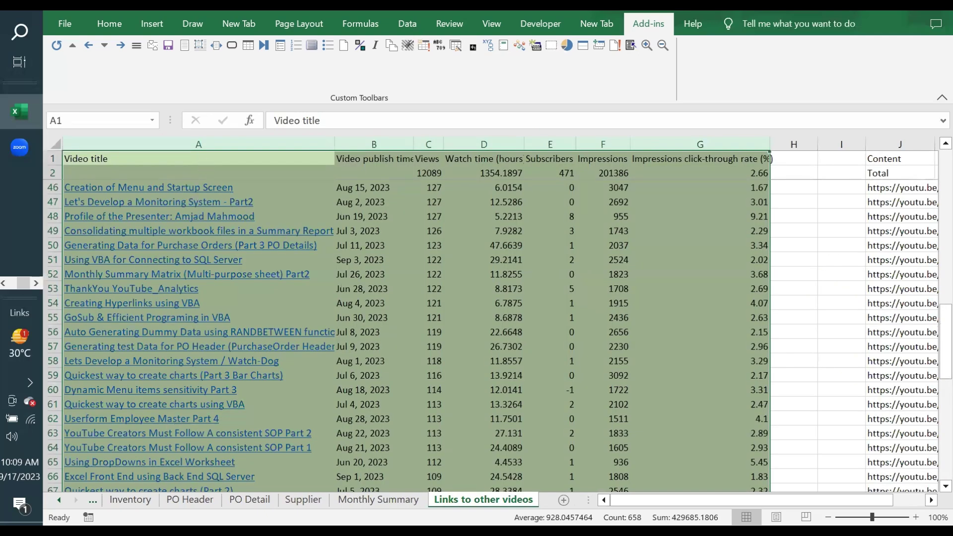
click(58, 500)
click(59, 500)
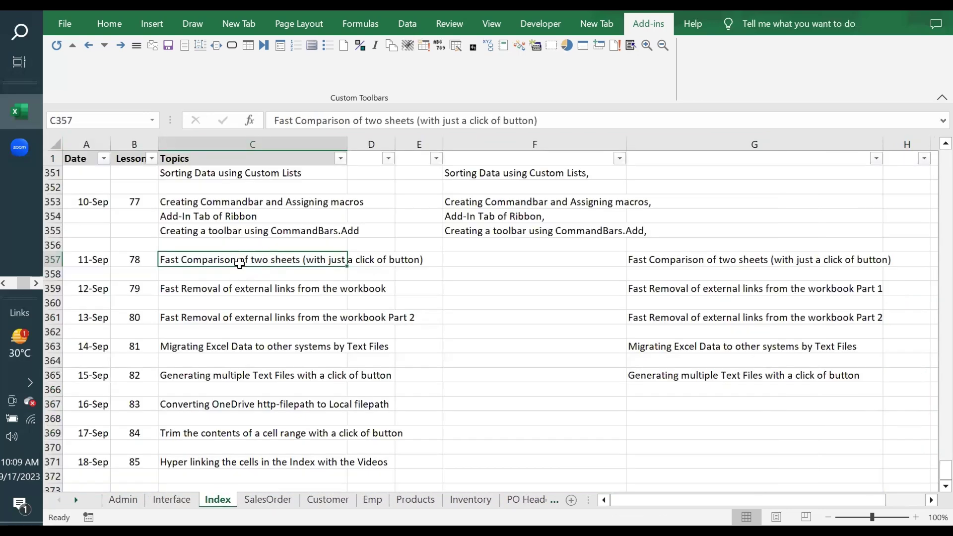
Review the Index topics in C357:C371 and inspect the lookup formula in G357
drag(239, 261, 268, 424)
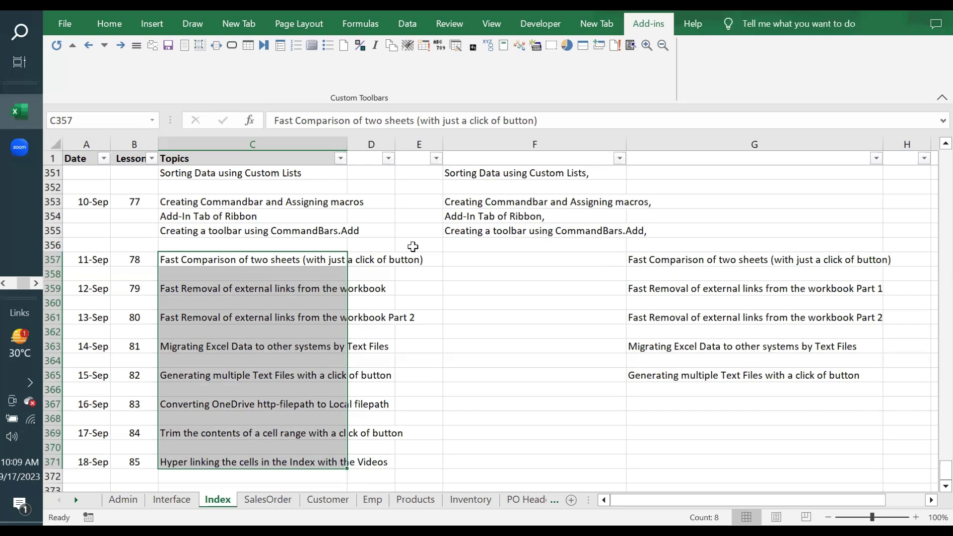
drag(228, 261, 251, 463)
click(228, 262)
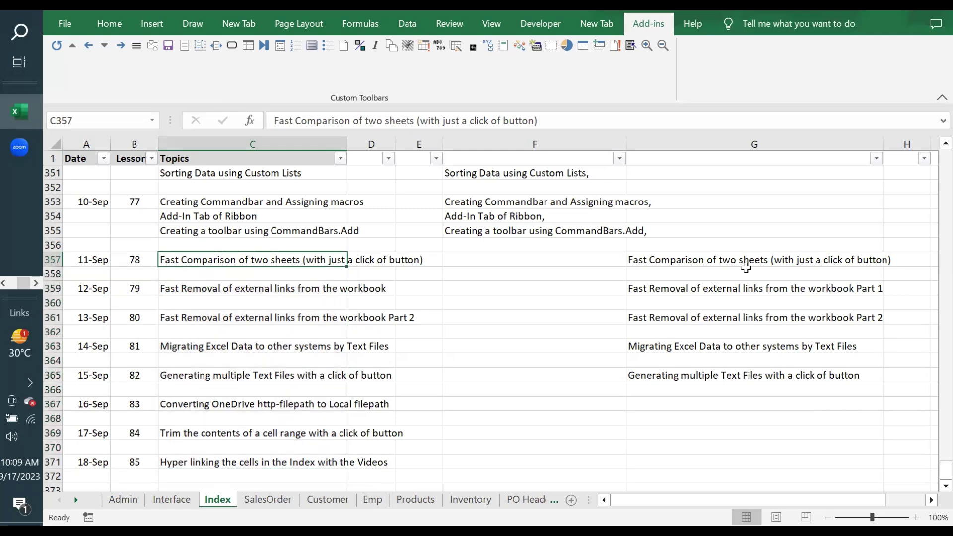
click(653, 260)
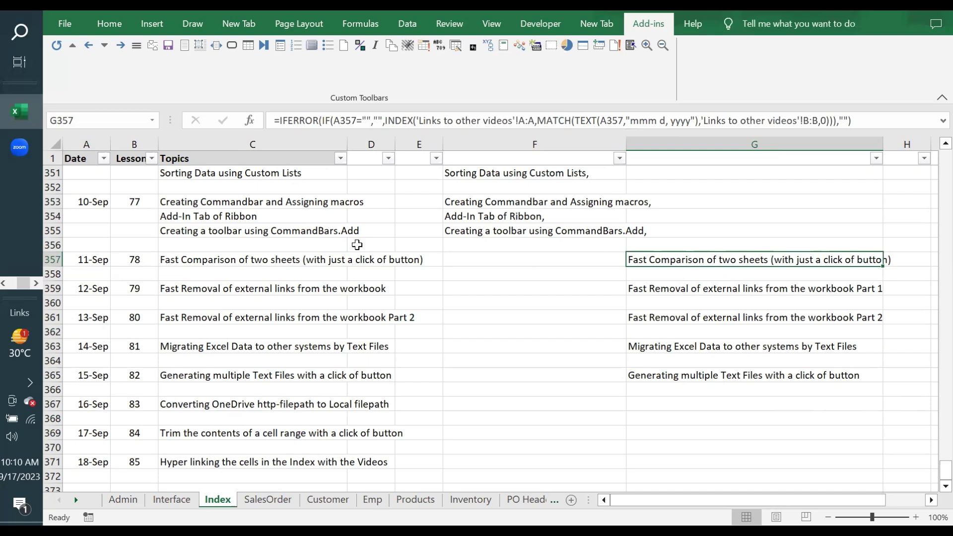
click(219, 262)
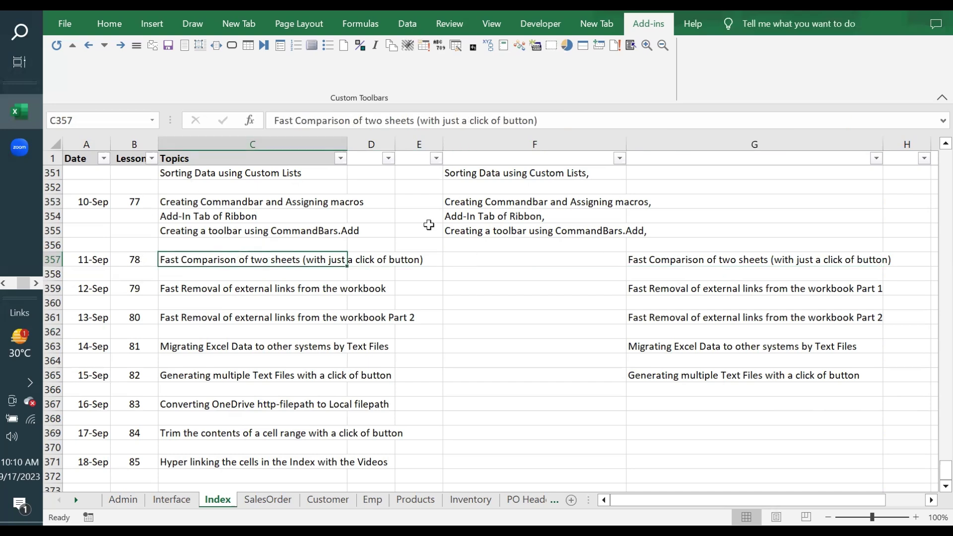
Reduce the formula in G357 to =TEXT(A357,"mmm d, yyyy")
click(678, 261)
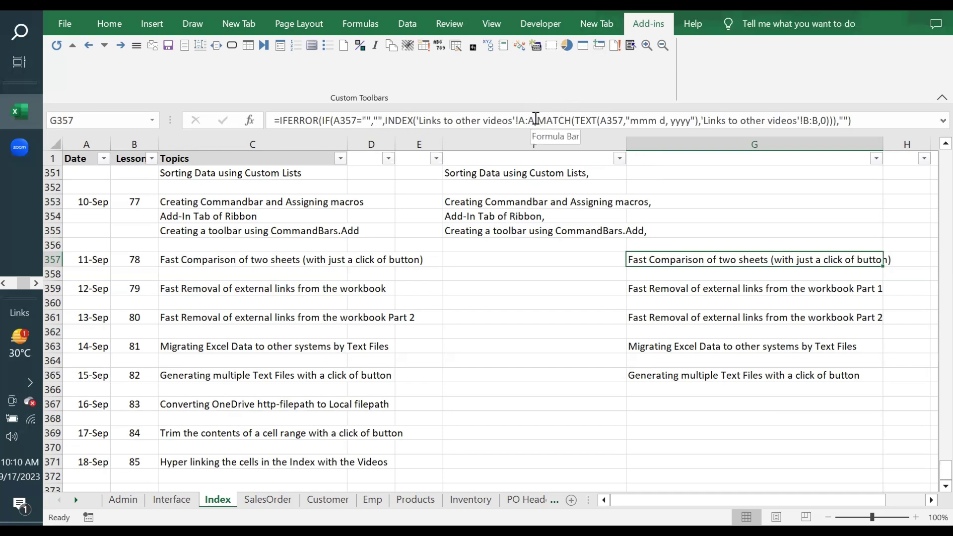
key(F2)
drag(537, 121, 188, 132)
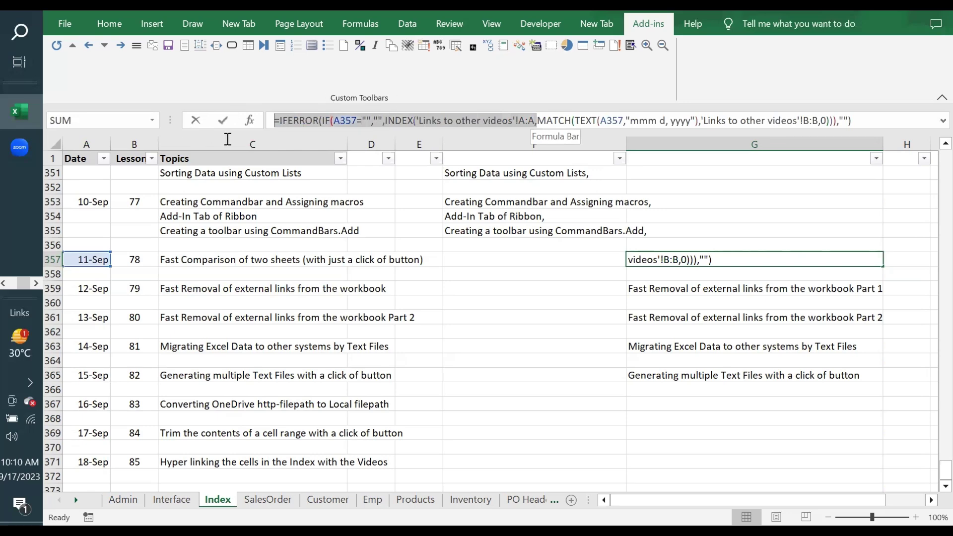
drag(273, 123, 281, 121)
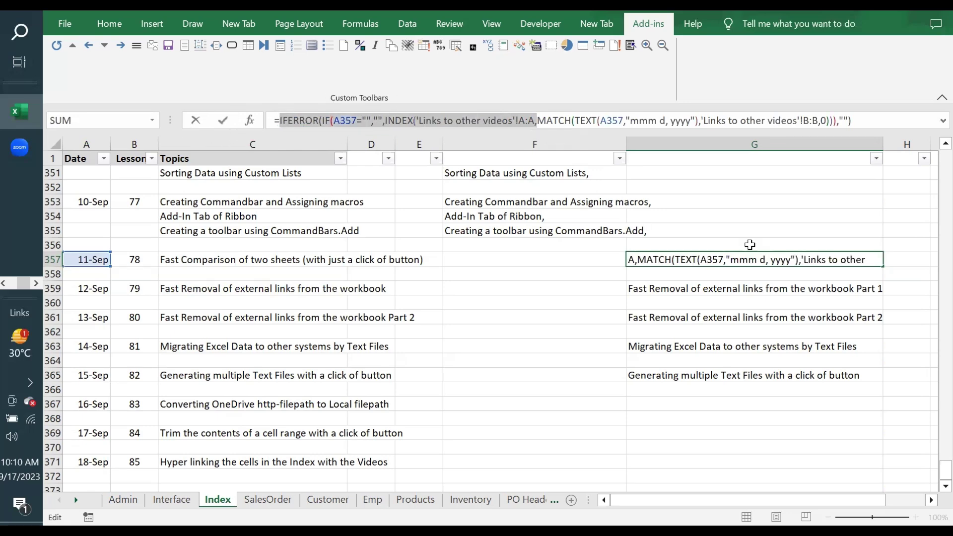
key(Delete)
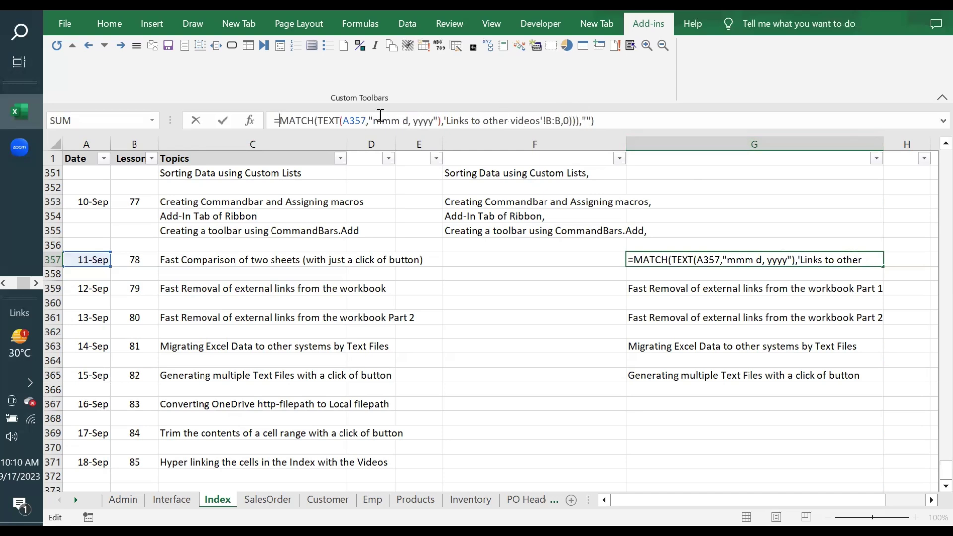
drag(318, 119, 224, 102)
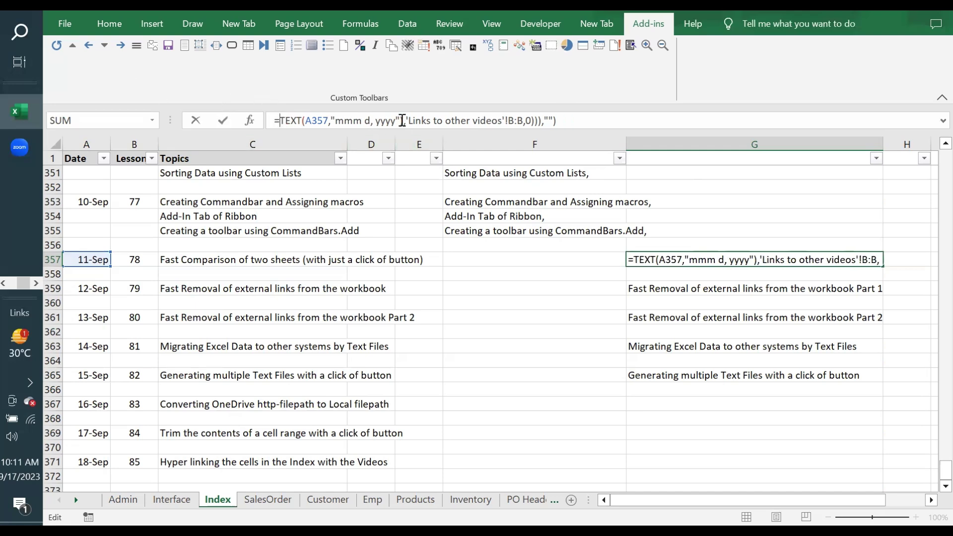
drag(402, 121, 637, 116)
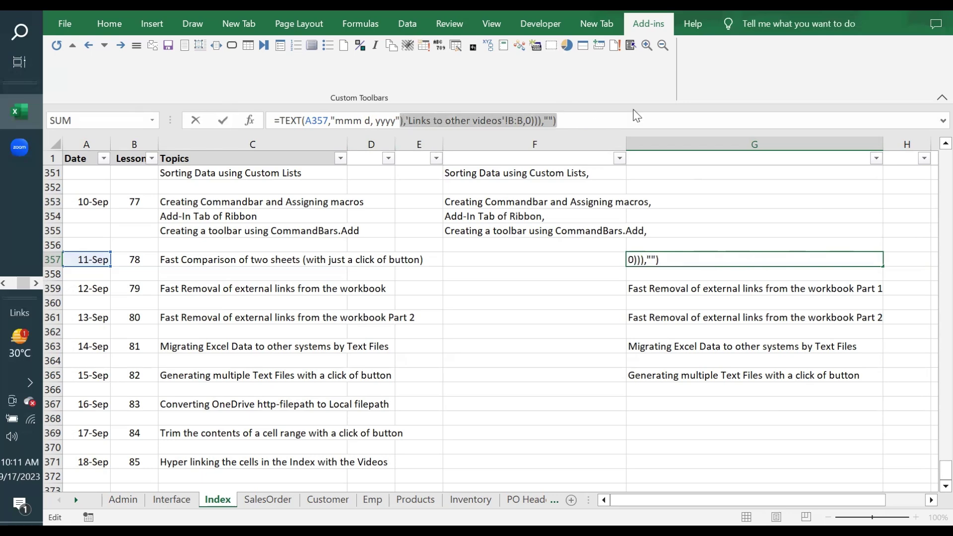
key(Delete)
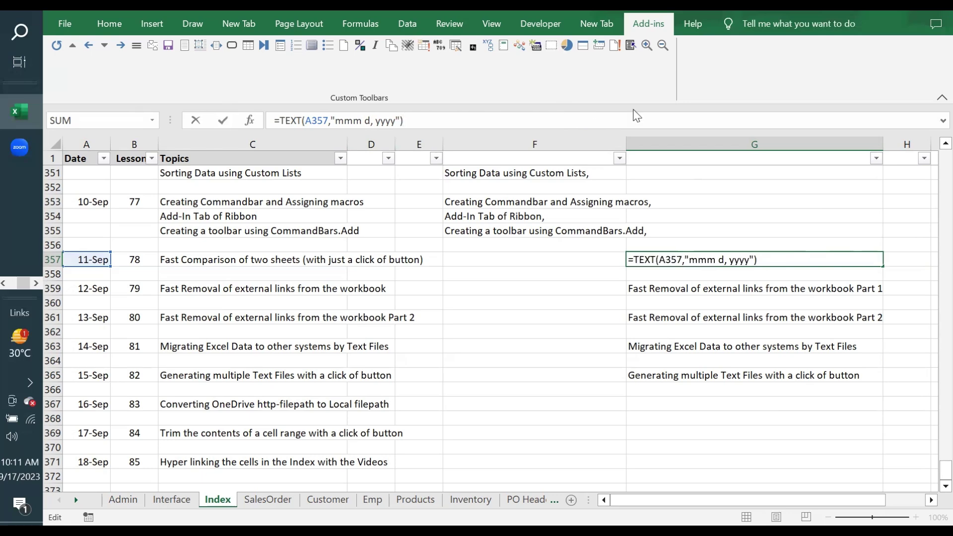
key(Return)
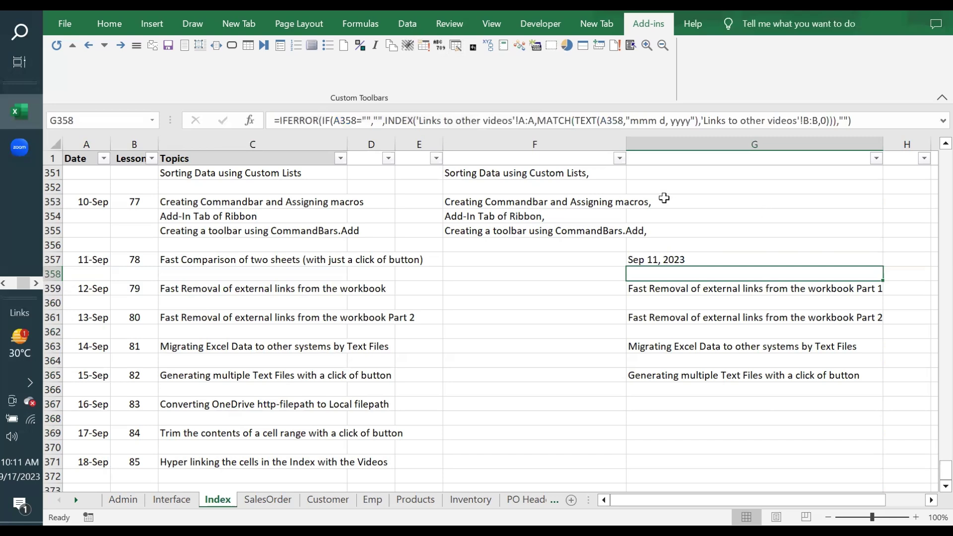
Compare the date formula in A357 with the text-formatted date in G357
click(669, 260)
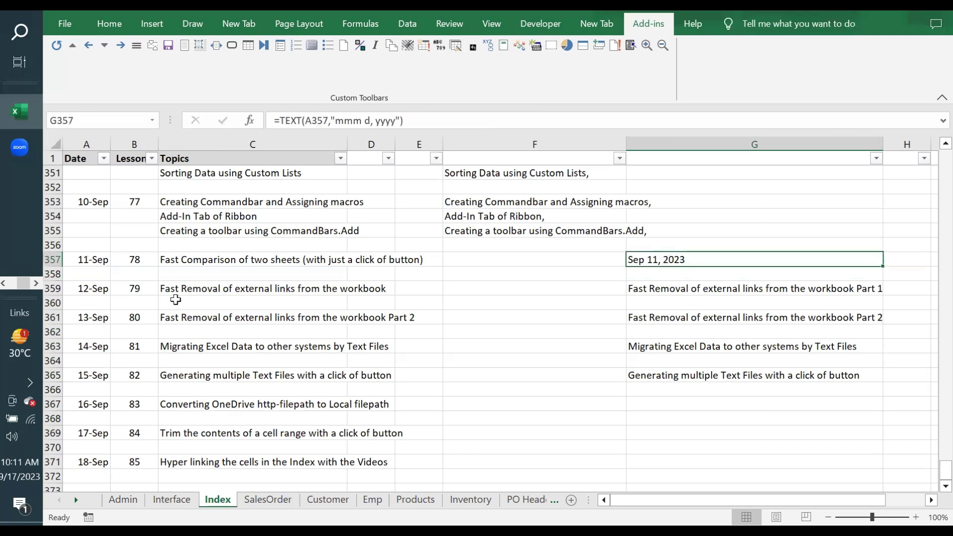
click(95, 259)
click(686, 260)
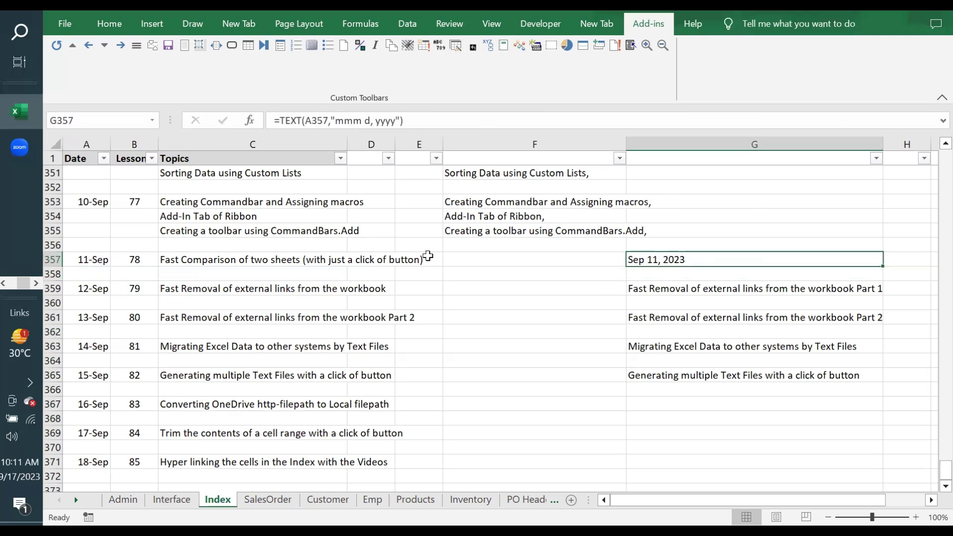
click(82, 259)
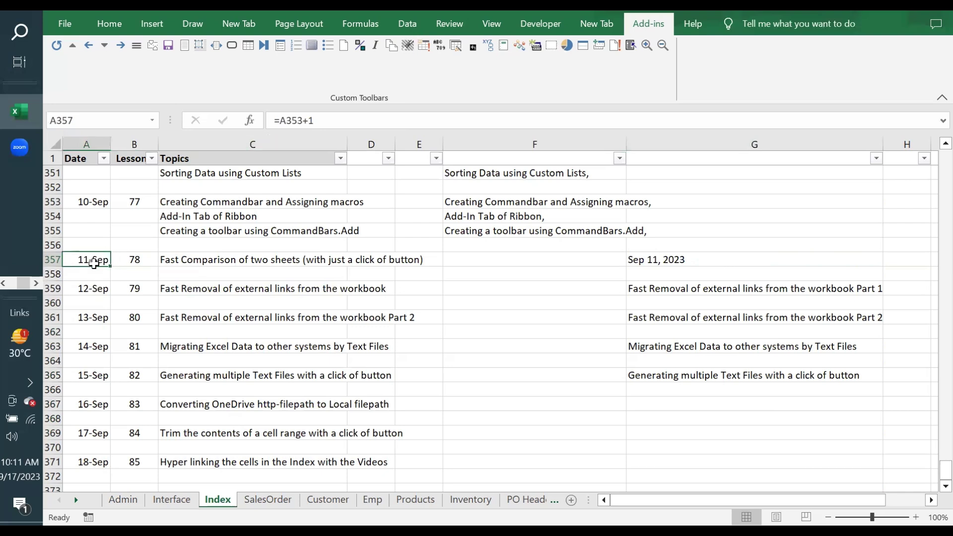
click(682, 260)
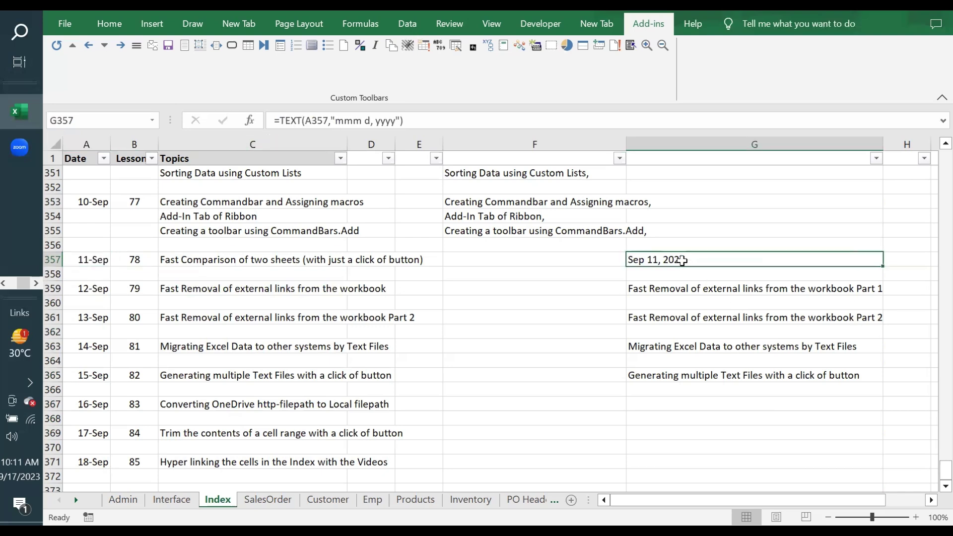
Inspect the publish date in B46 on the Links to other videos sheet to see how its text is stored
key(ctrl+Page_Down)
key(ctrl+Page_Down)
key(ctrl+Page_Down)
key(ctrl+Page_Down)
key(ctrl+Page_Down)
key(ctrl+Page_Down)
key(ctrl+Page_Down)
key(ctrl+Page_Down)
key(ctrl+Page_Down)
key(ctrl+Page_Down)
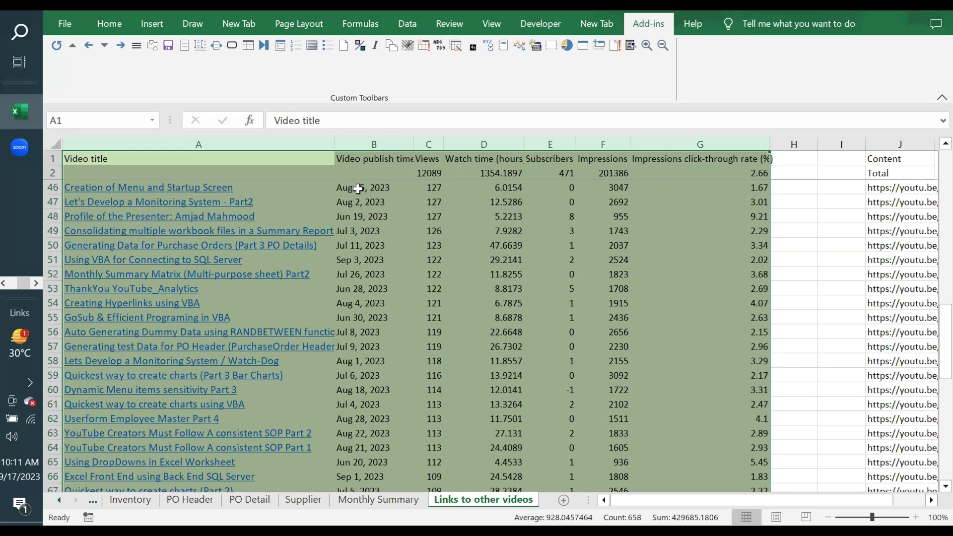
click(358, 188)
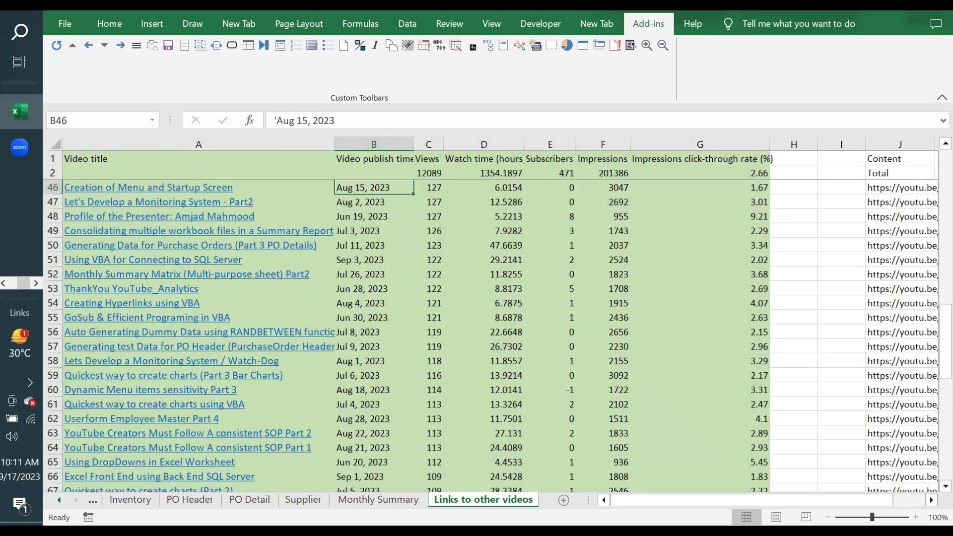
Follow the hyperlink of the video "Quickest way to create charts (Part 2)" to its YouTube page
scroll(213, 498, up, 5)
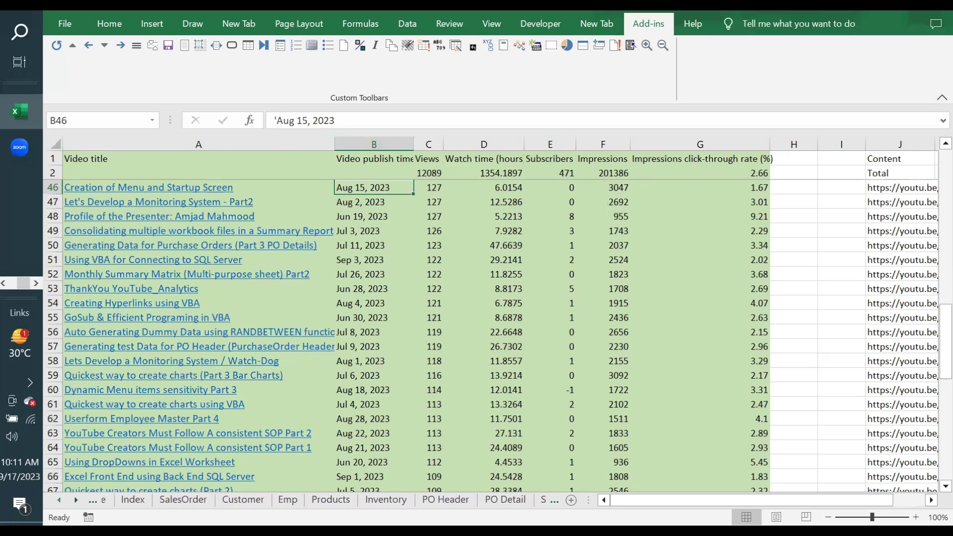
click(211, 490)
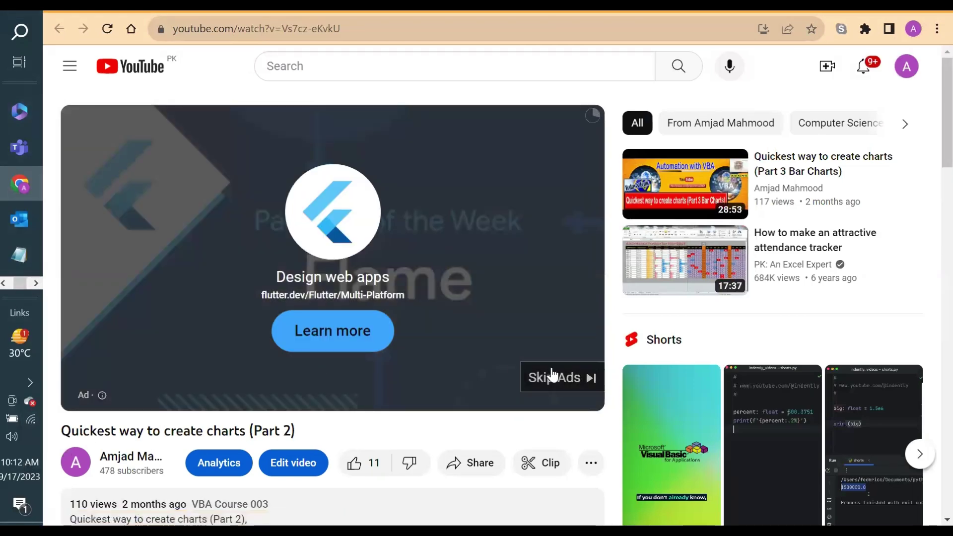
Skip the ad and pause the YouTube video, and switch back to the Index sheet in Excel
click(589, 384)
click(95, 364)
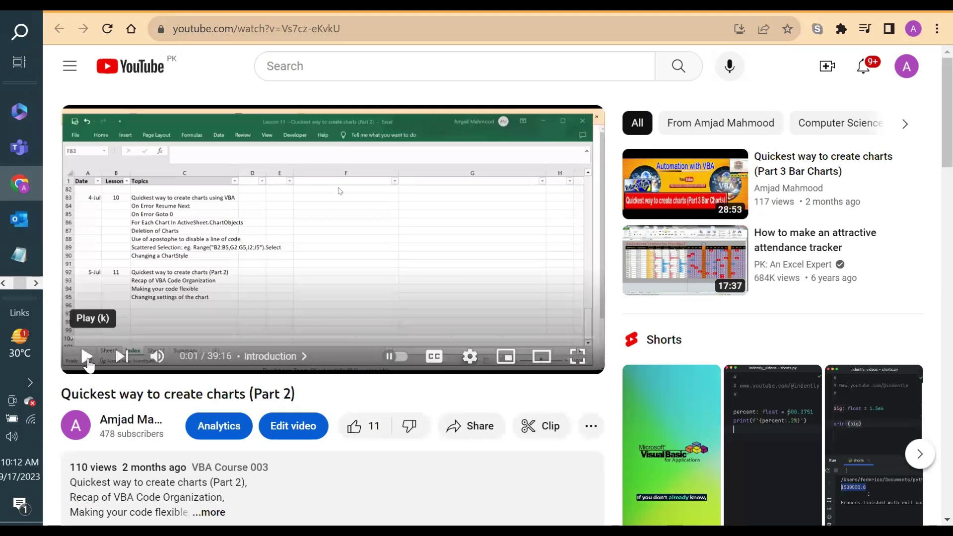
click(36, 283)
click(15, 105)
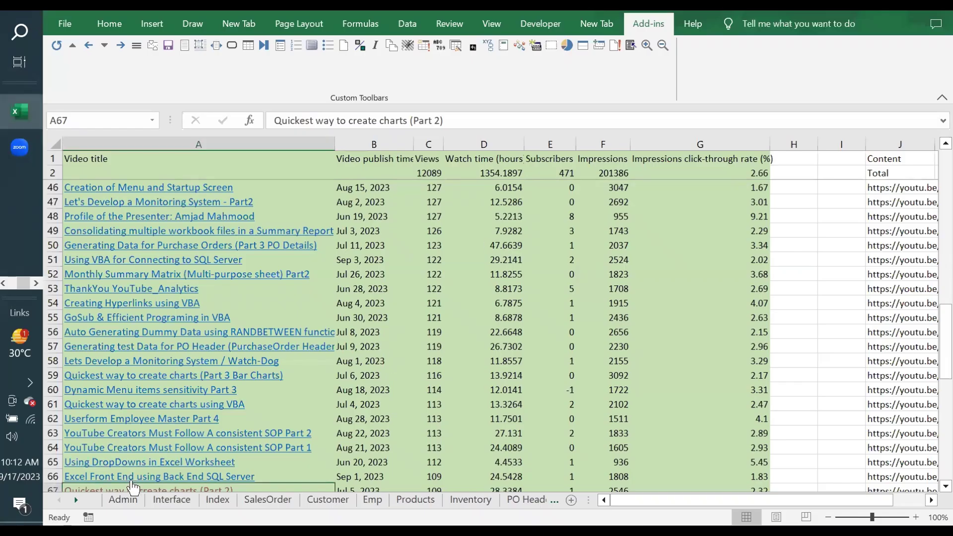
key(ctrl+Page_Down)
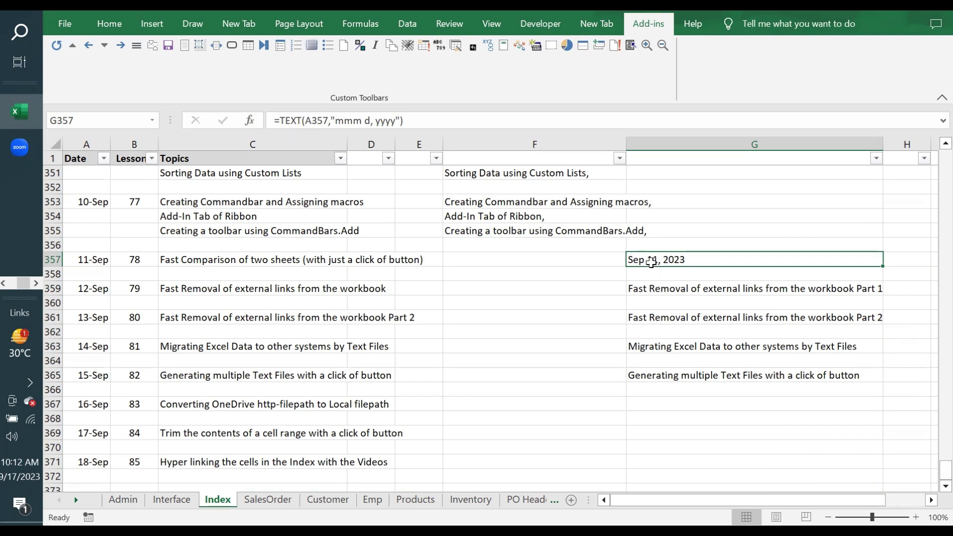
Nest the TEXT formula in G357 inside a MATCH function as its lookup value, using G359's formula as the reference
click(656, 287)
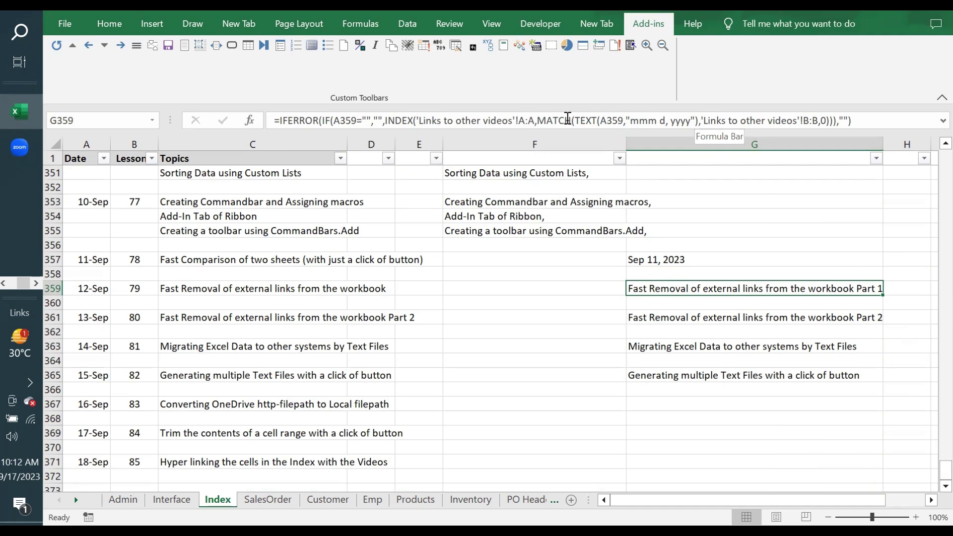
click(641, 260)
click(283, 119)
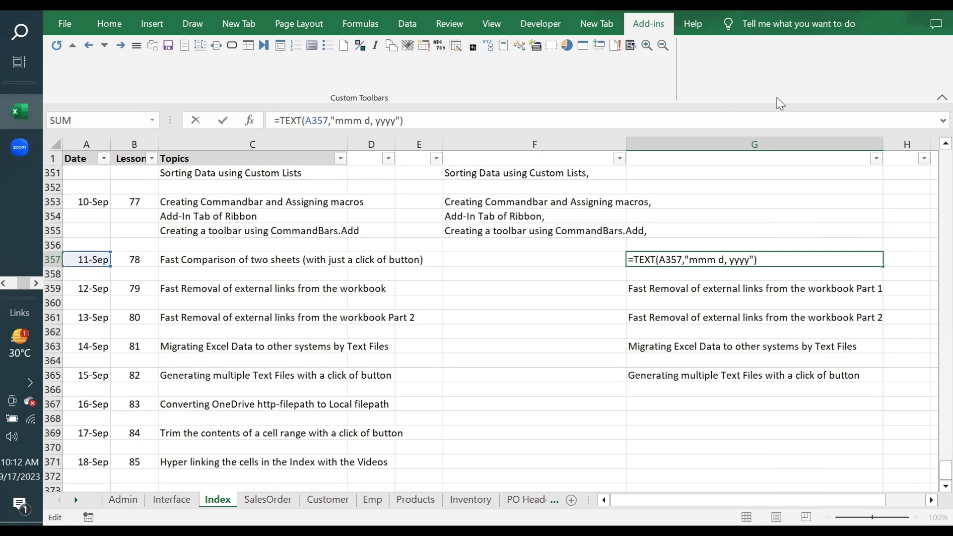
text(match)
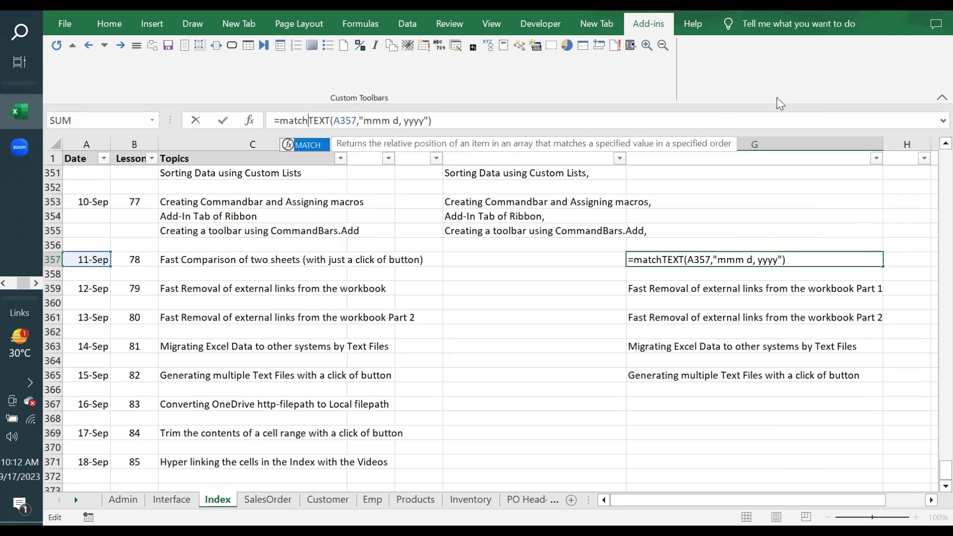
text(()
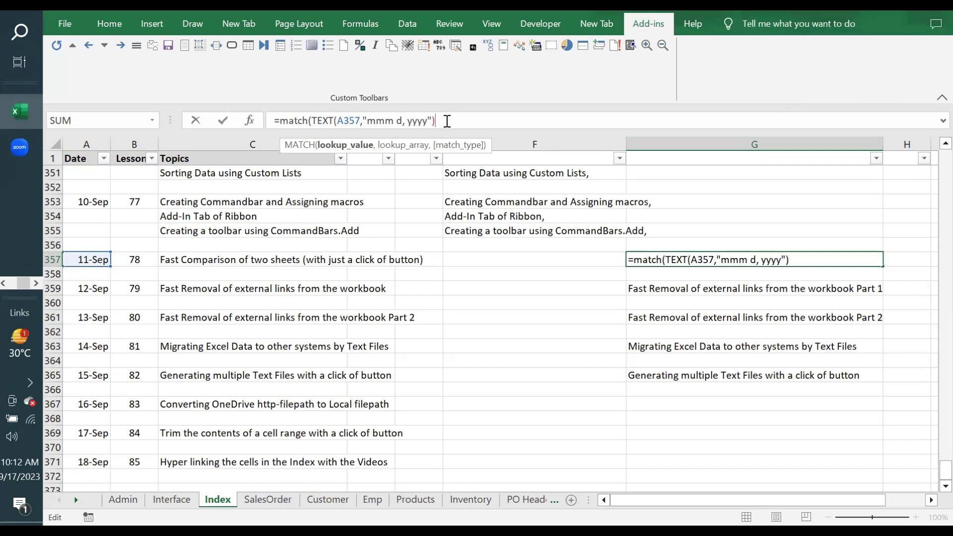
text(,)
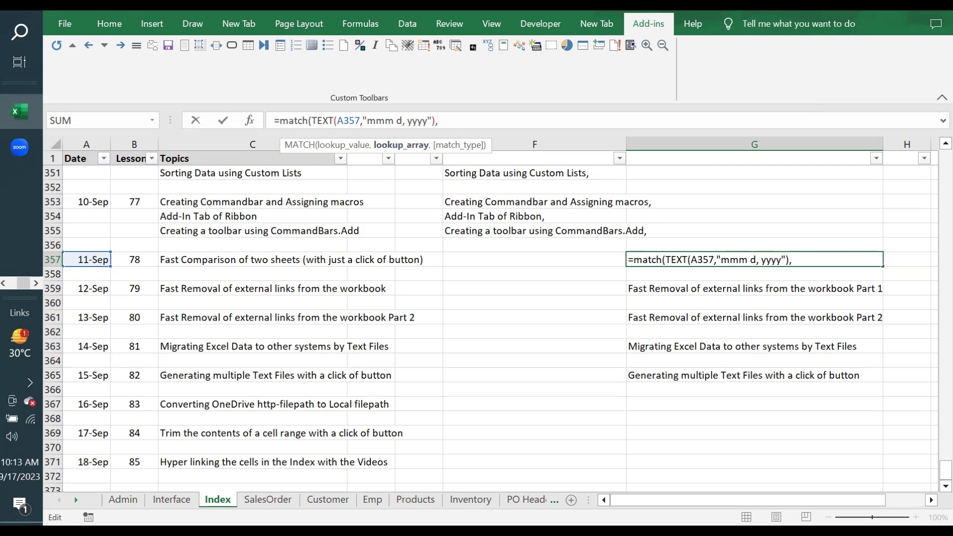
Complete the MATCH formula with column B of the Links to other videos sheet as lookup array and exact match 0
click(76, 500)
click(76, 500)
click(483, 500)
drag(370, 149, 172, 190)
click(356, 137)
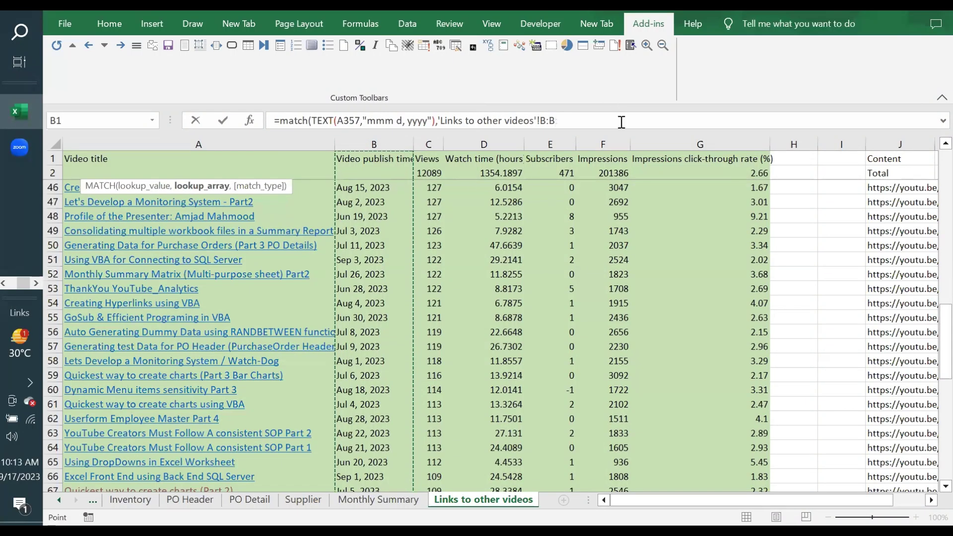
text(,)
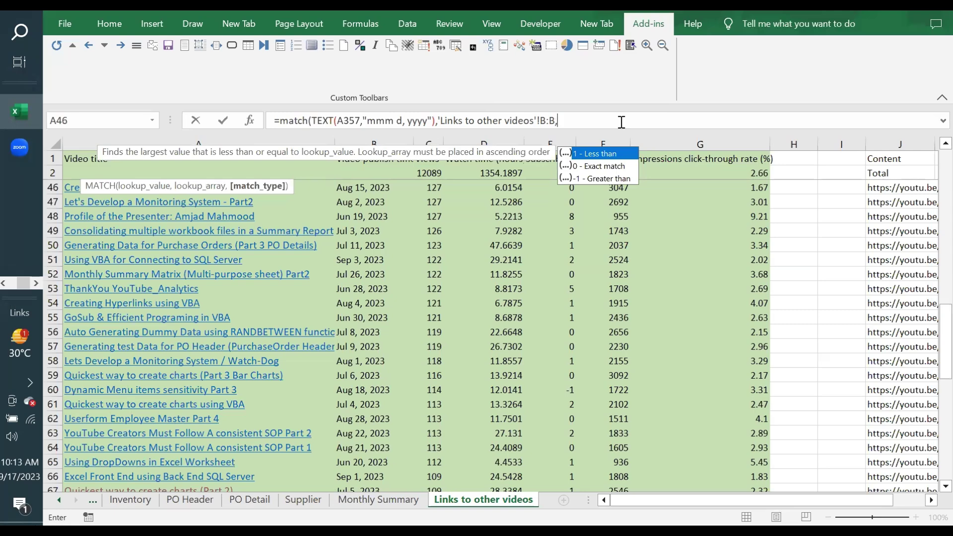
click(594, 167)
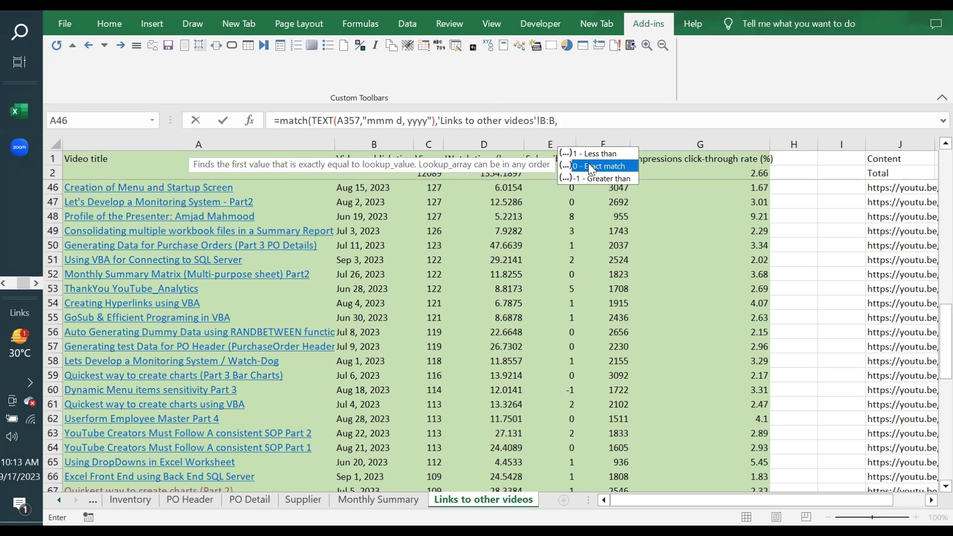
double_click(594, 167)
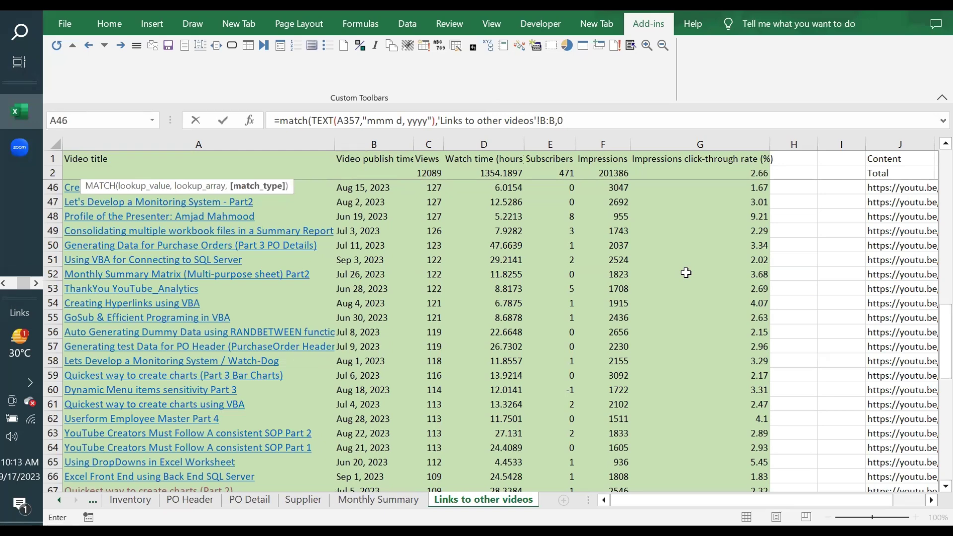
text())
key(Return)
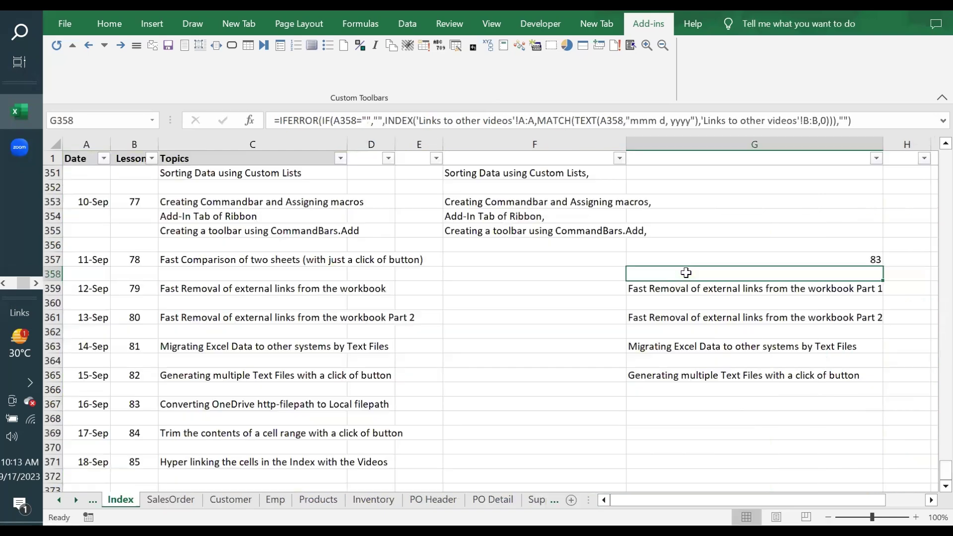
Compare the formulas in G357 and G359, and open an INDEX function in front of the MATCH in G357
click(739, 260)
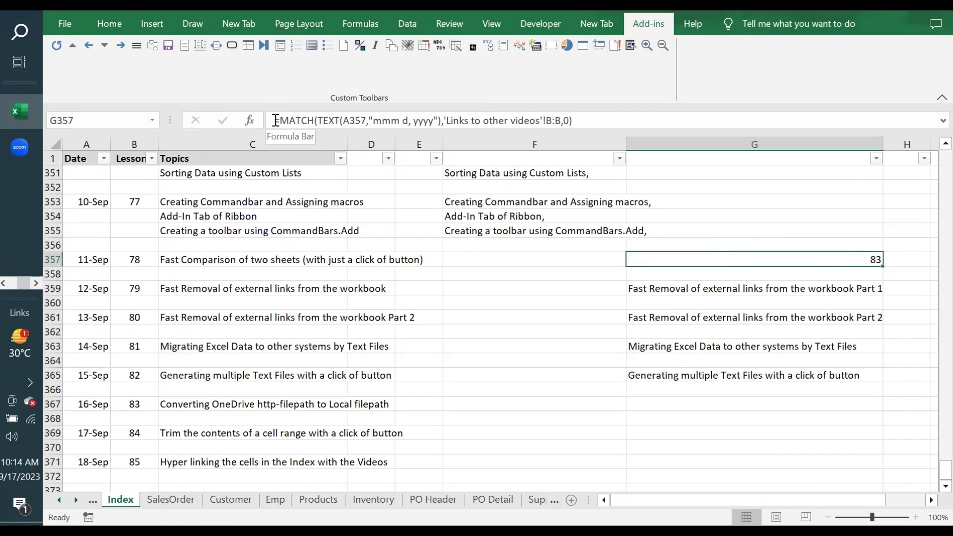
click(718, 289)
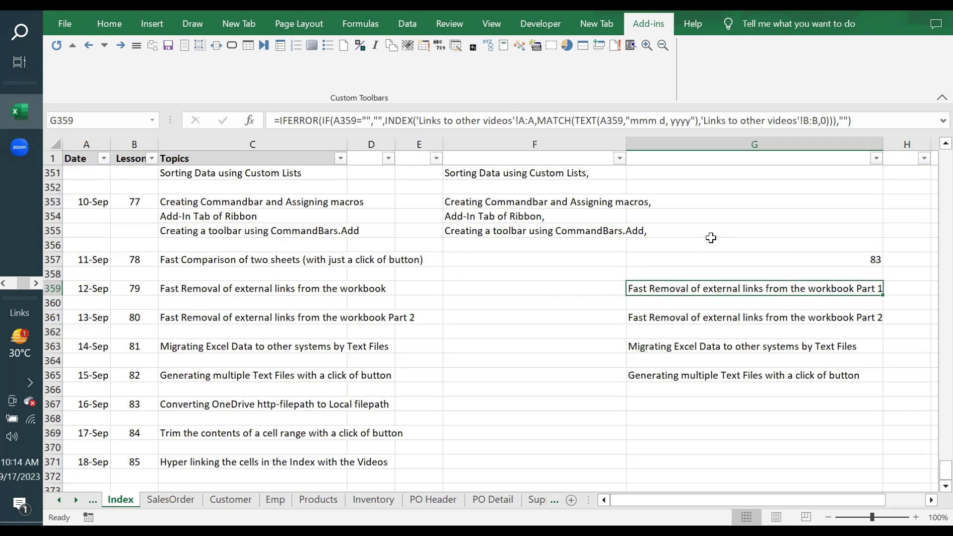
click(745, 260)
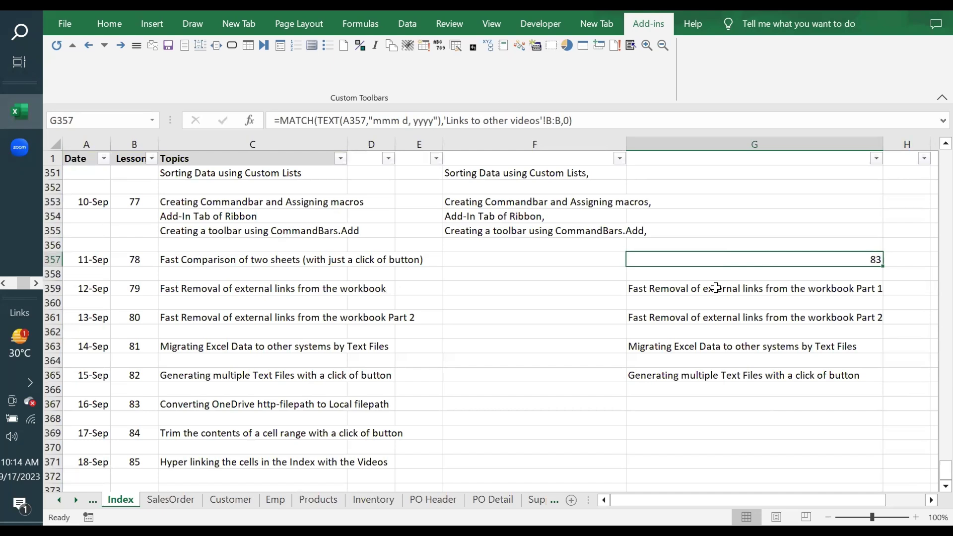
click(279, 121)
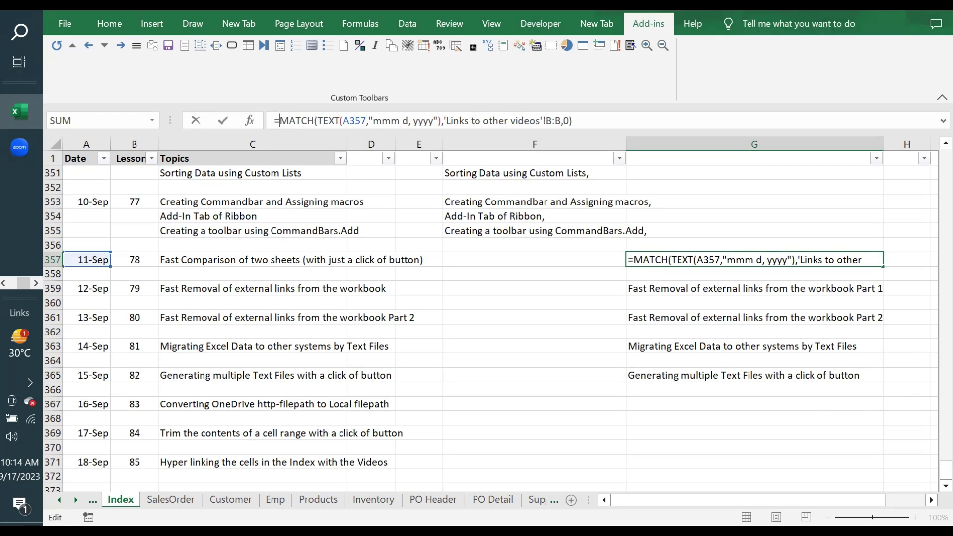
text(index)
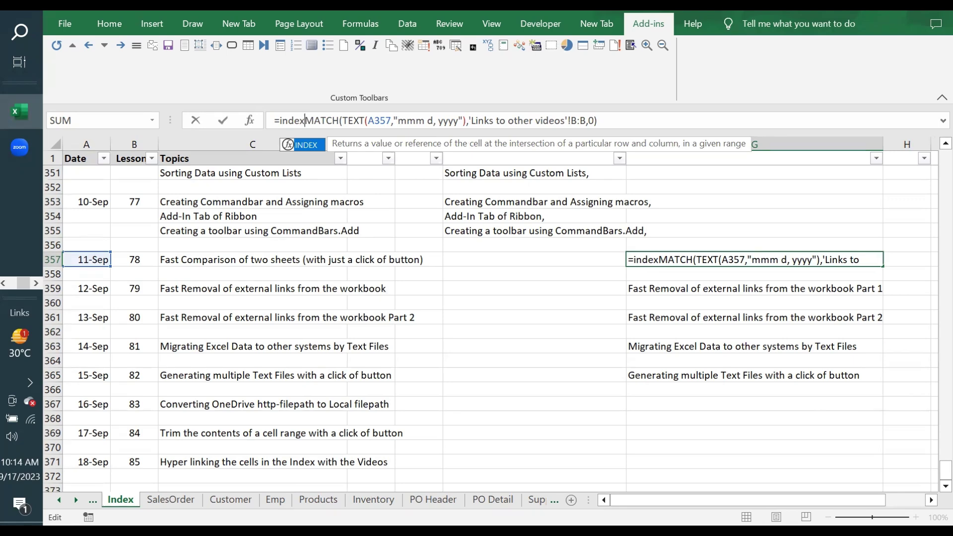
text(()
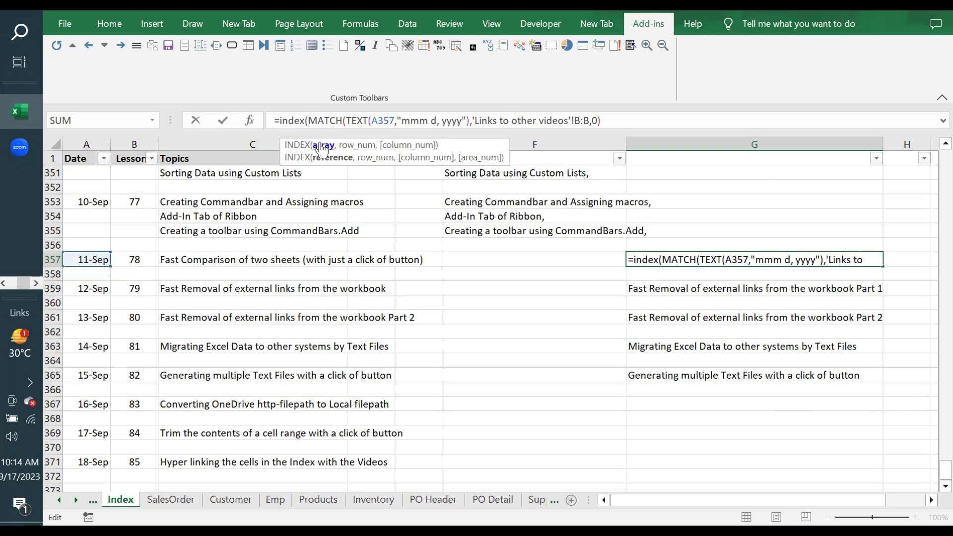
Complete the INDEX formula in G357 with column A of the Links to other videos sheet as array and the MATCH as row number
key(ctrl+Page_Down)
key(ctrl+Page_Down)
key(ctrl+Page_Down)
key(ctrl+Page_Down)
key(ctrl+Page_Down)
key(ctrl+Page_Down)
key(ctrl+Page_Down)
key(ctrl+Page_Down)
key(ctrl+Page_Down)
key(ctrl+Page_Down)
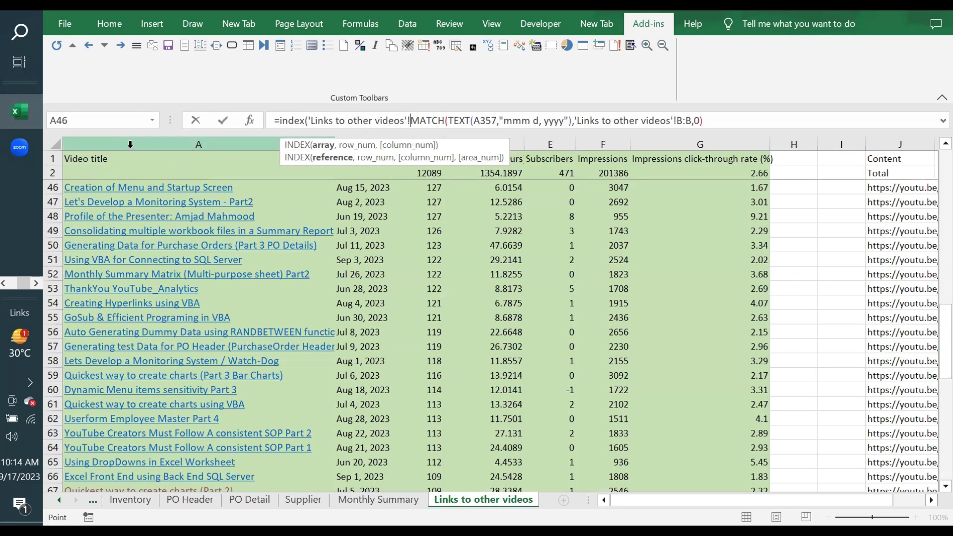
click(131, 143)
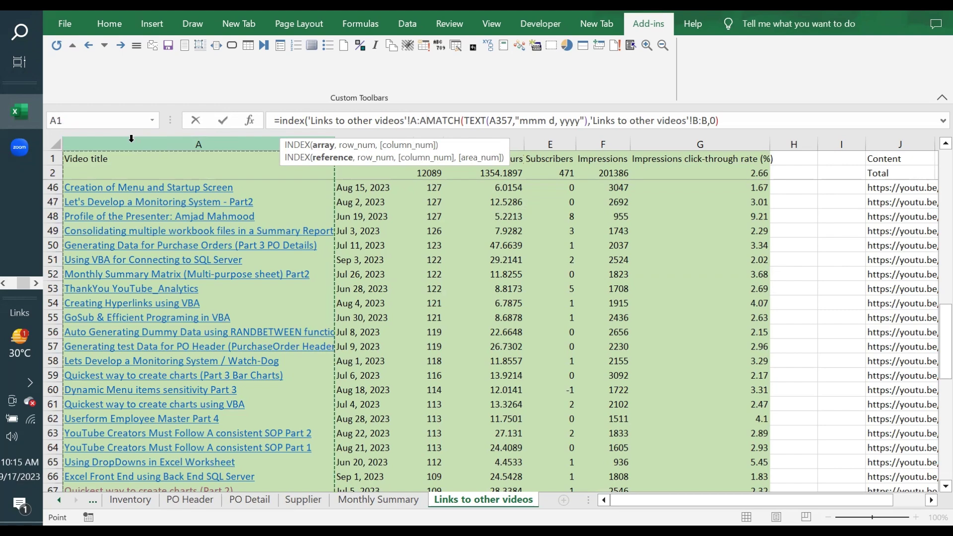
text(,)
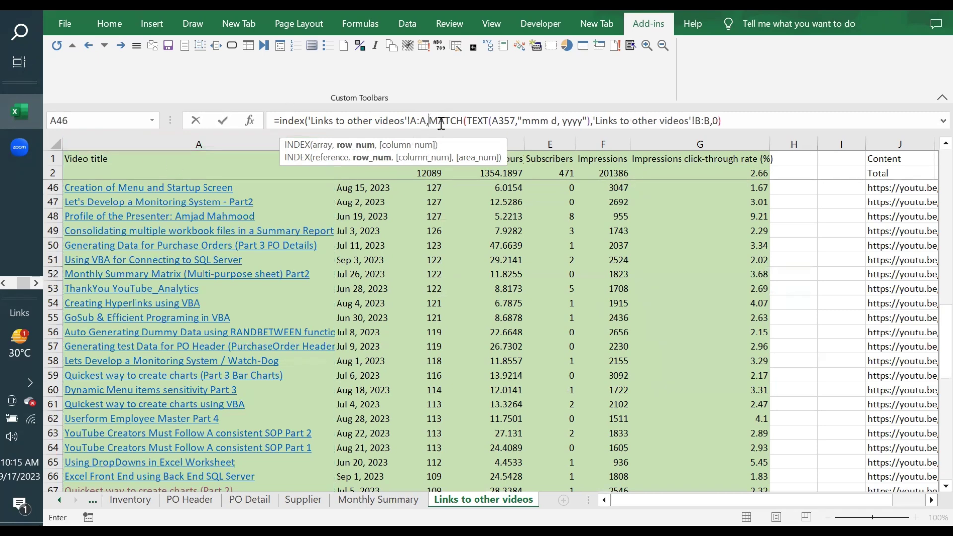
drag(431, 121, 757, 121)
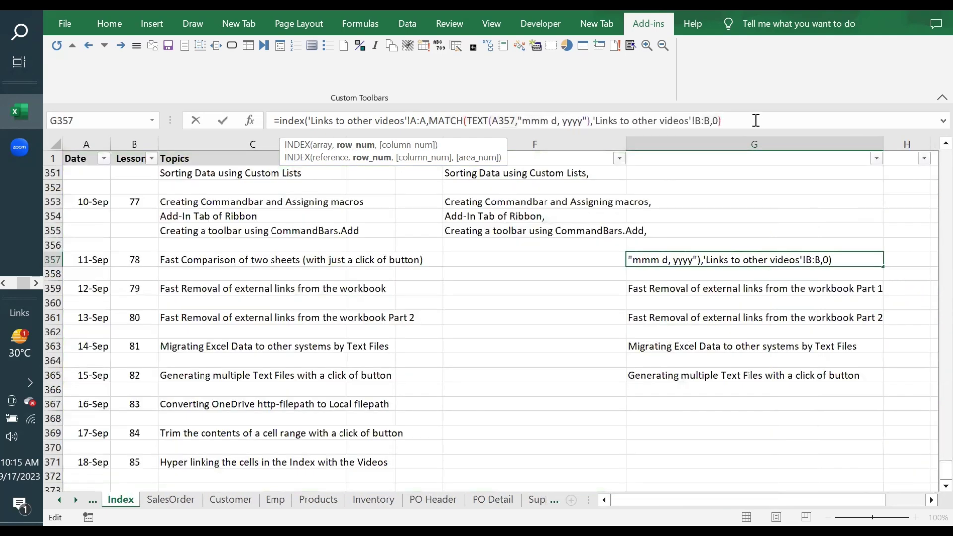
text())
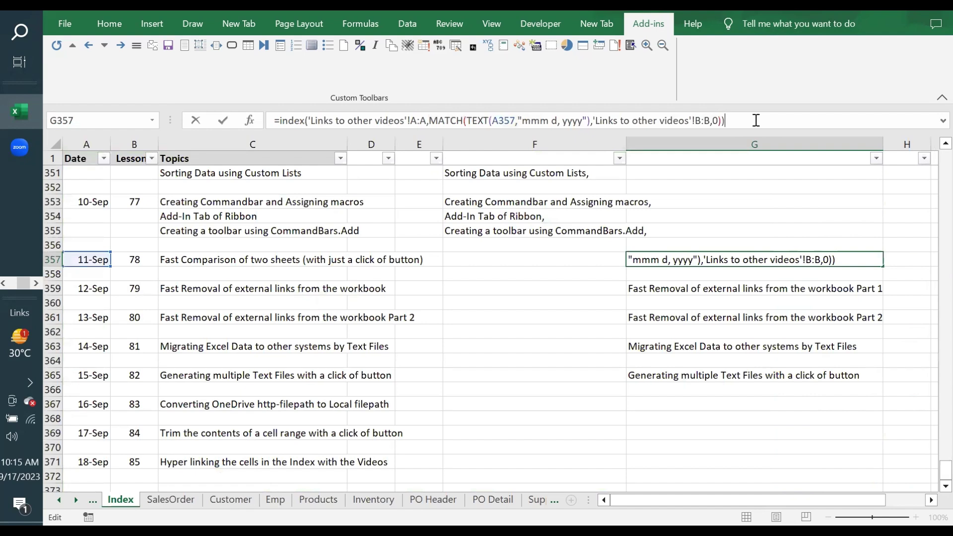
key(Return)
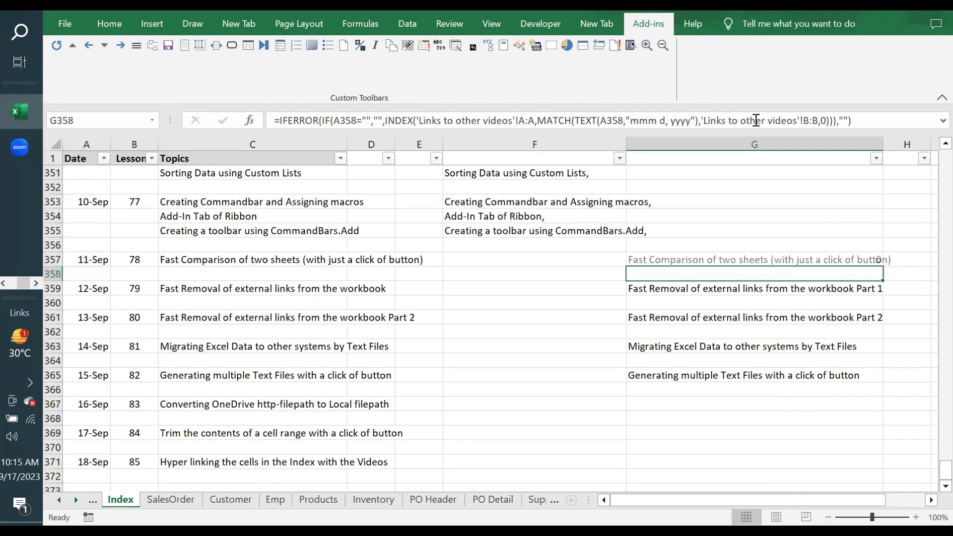
Examine how the formula in G359 wraps the INDEX and MATCH part in IFERROR and IF, compared with G357
click(657, 259)
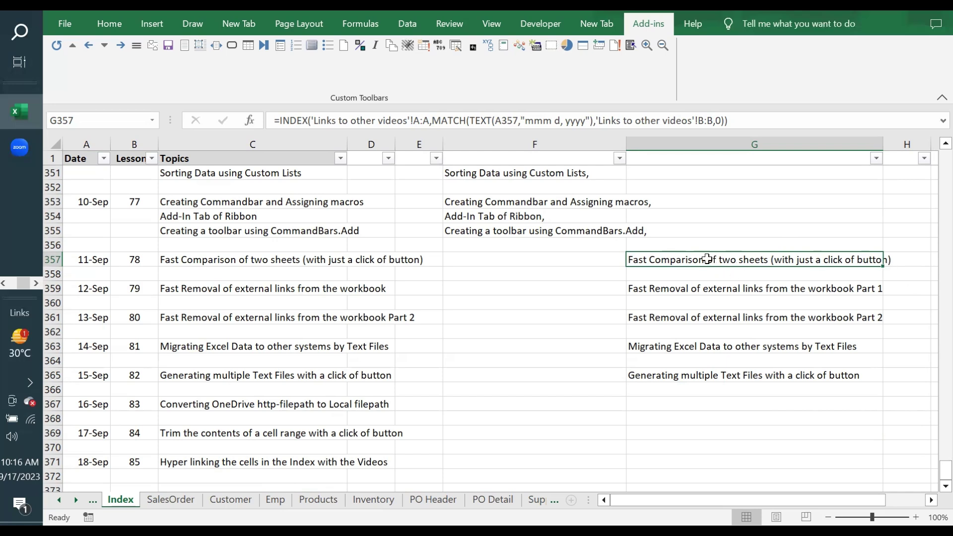
click(680, 286)
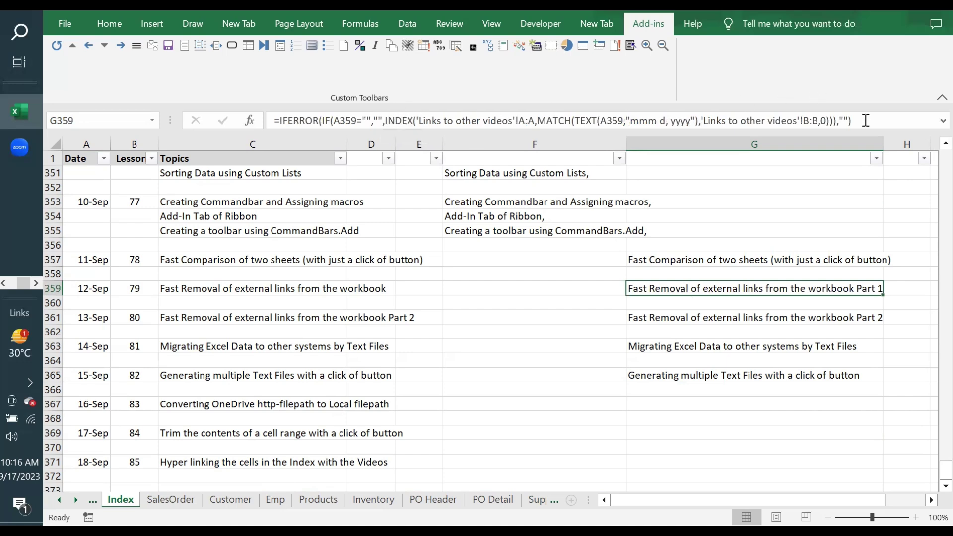
click(763, 120)
drag(763, 120, 385, 121)
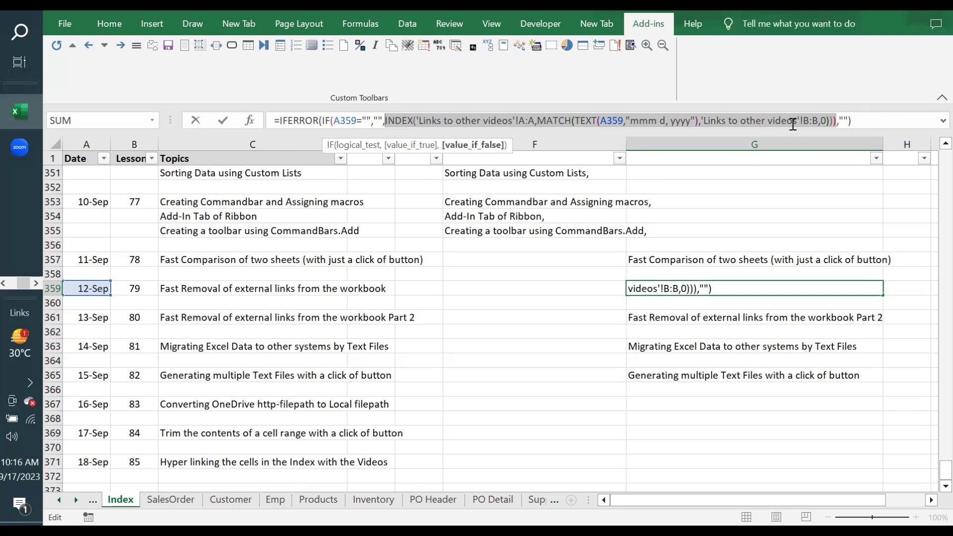
key(ctrl+Return)
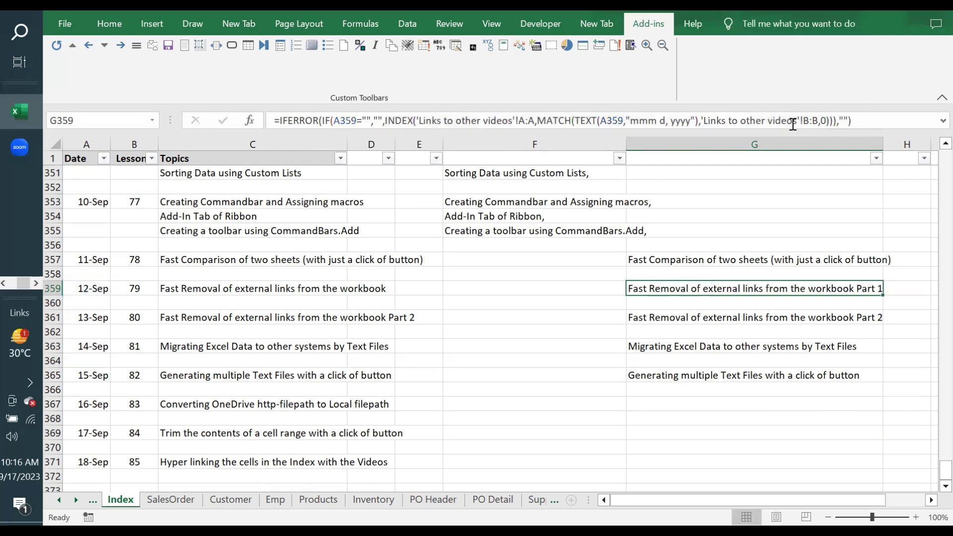
Wrap the INDEX formula in G357 in an IF that returns "" when A357 equals "", and enter it
click(653, 255)
click(280, 123)
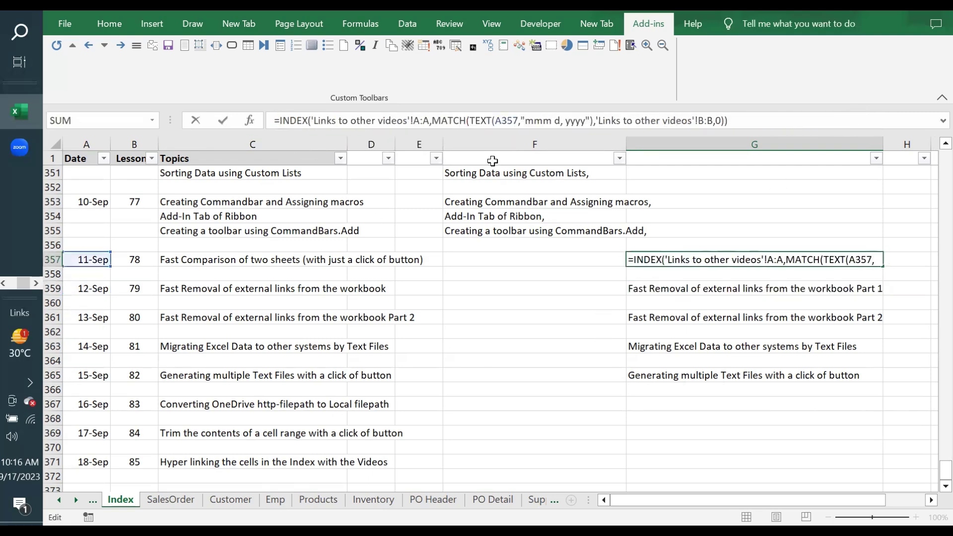
text(if)
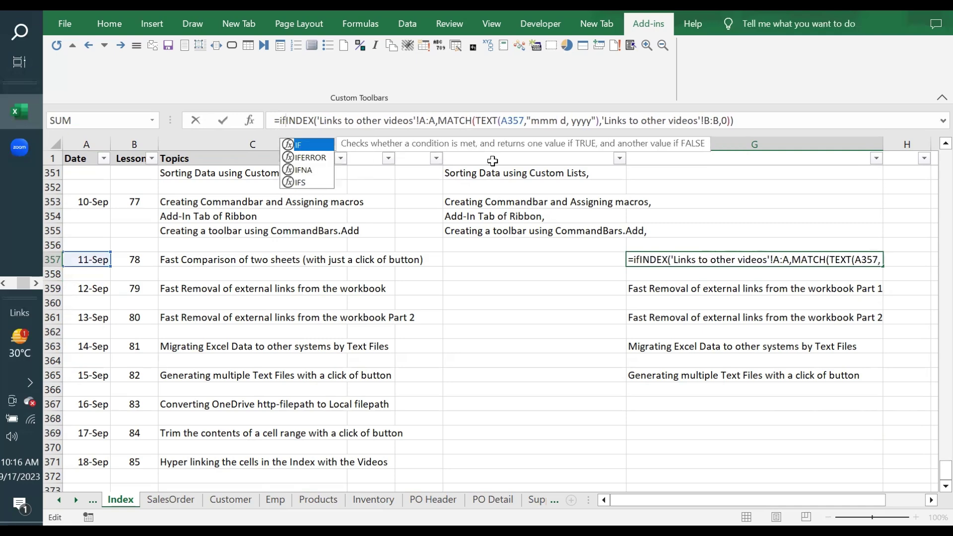
text(()
click(80, 259)
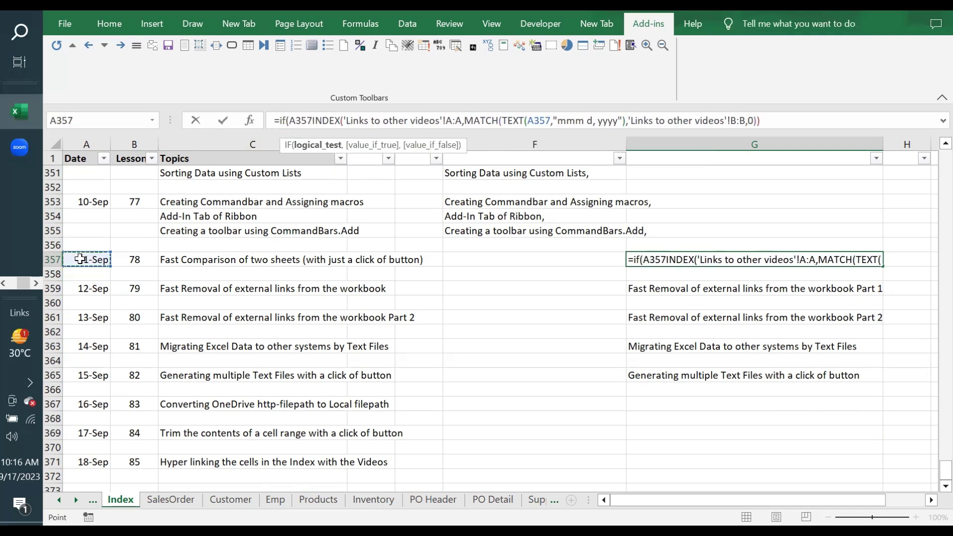
text(=)
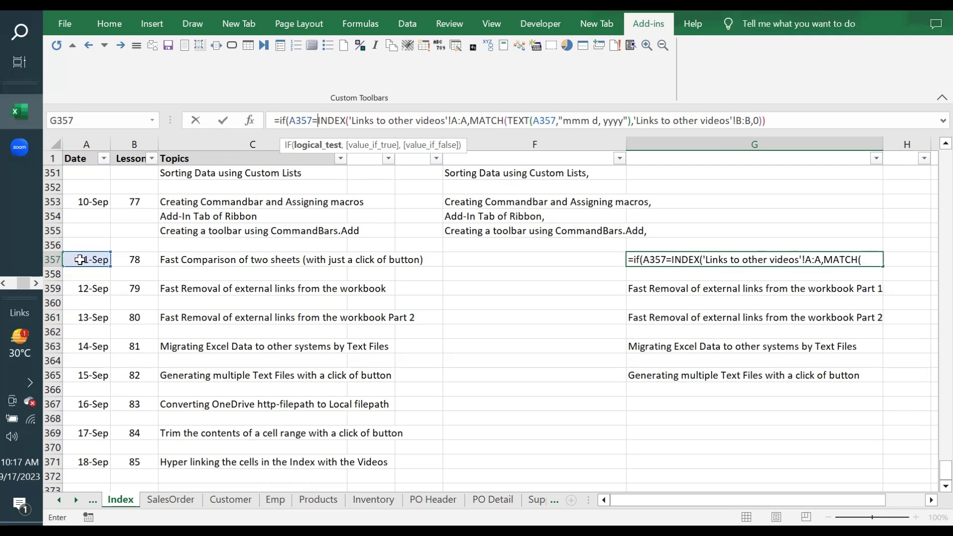
text("")
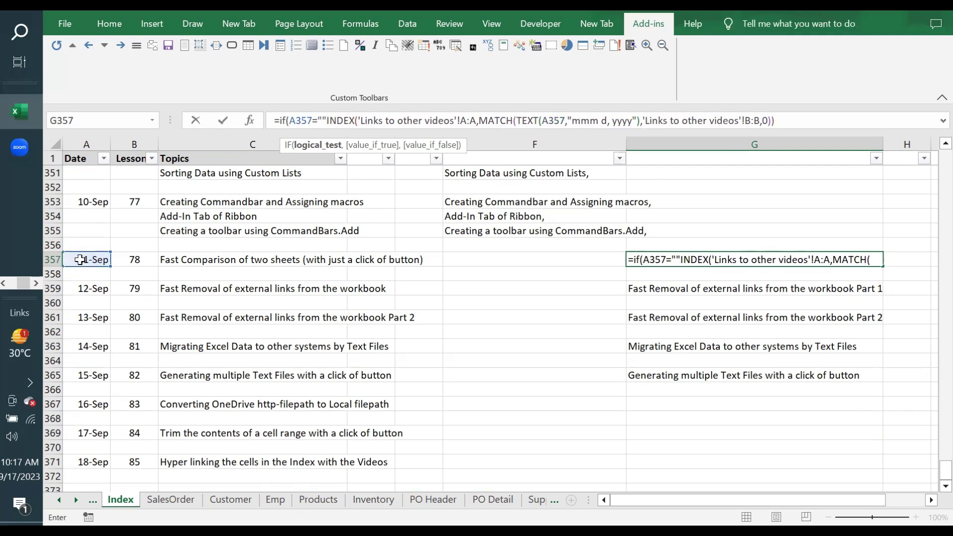
text(,"")
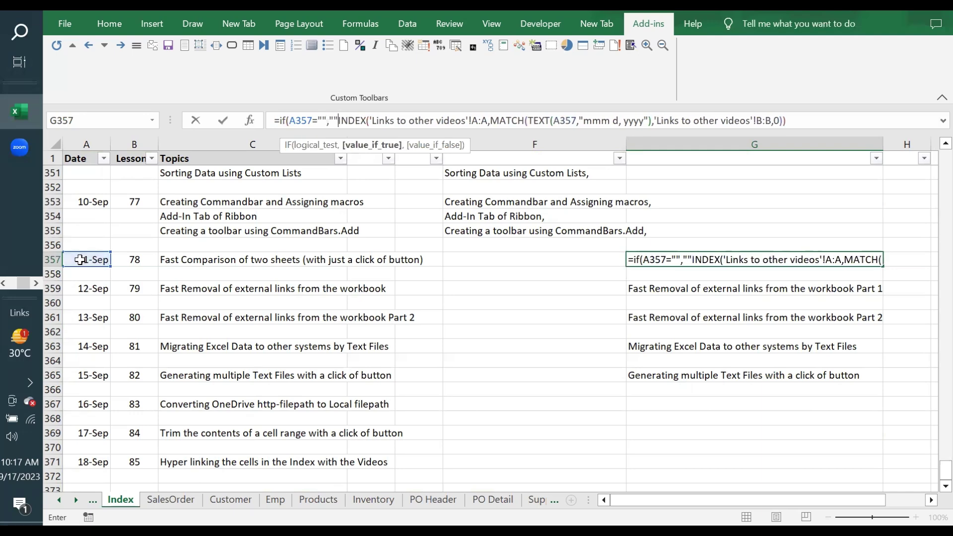
text(,)
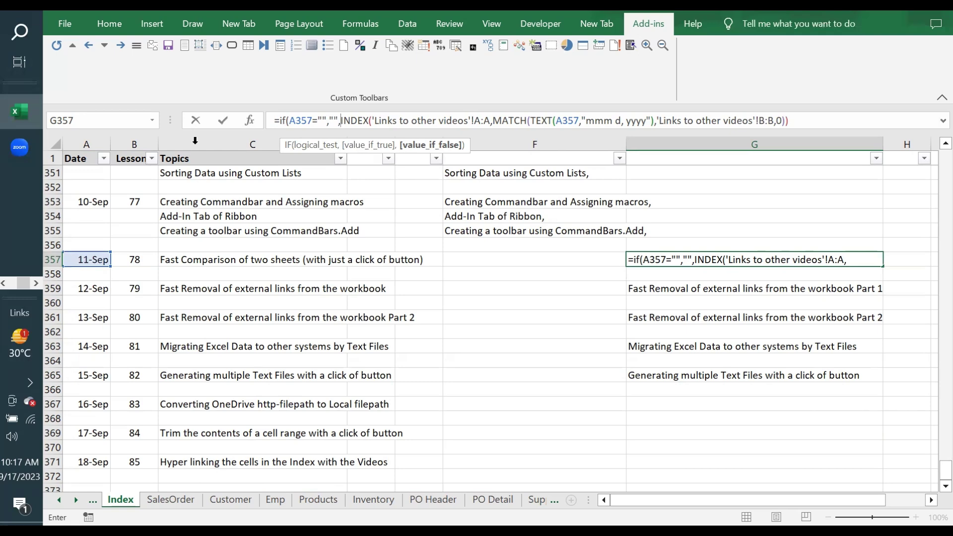
click(800, 118)
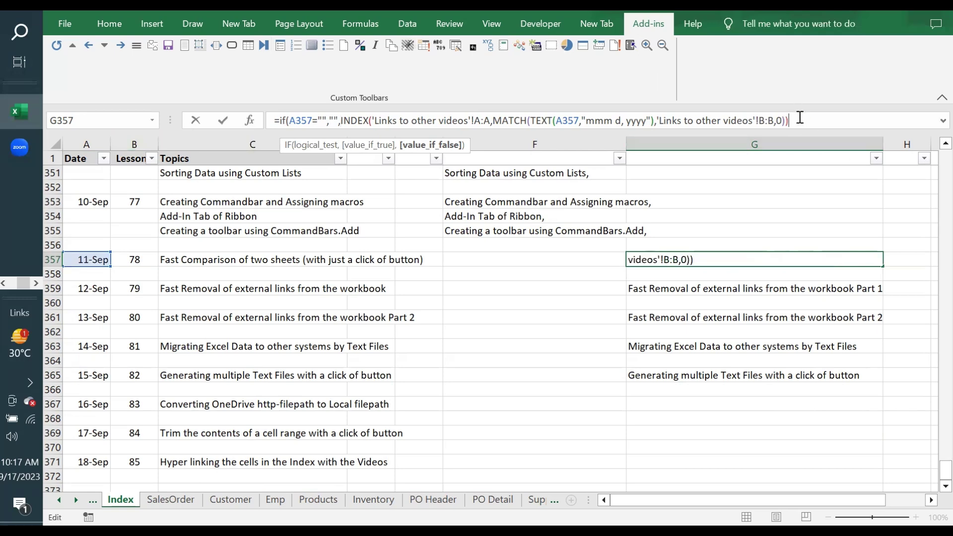
text())
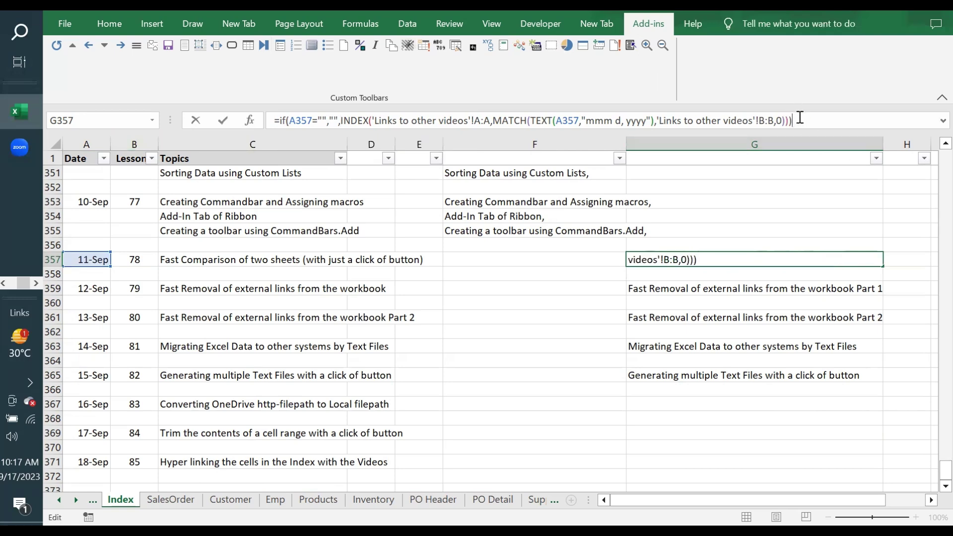
key(Return)
Compare the formulas in G357 and G359, and fill the IF formula from G357 down to G371
click(688, 258)
click(644, 291)
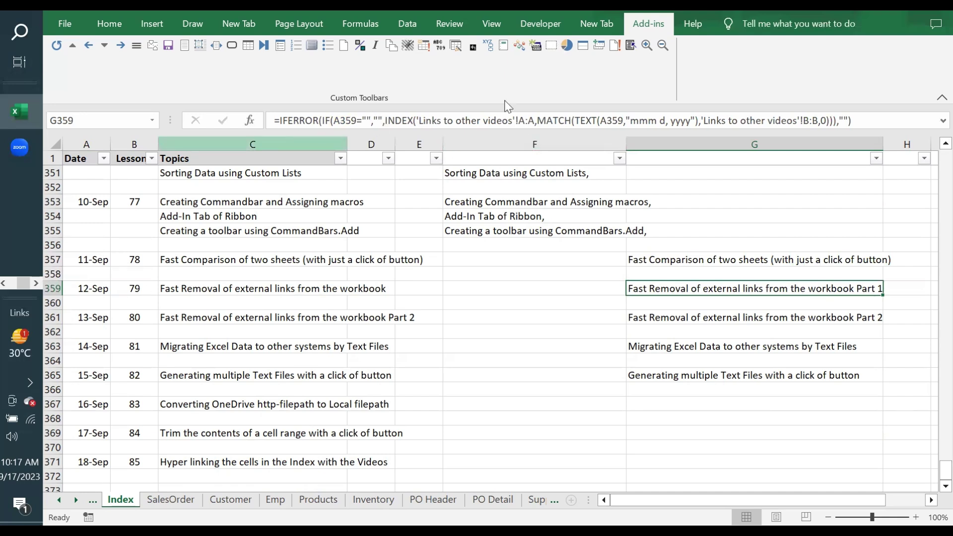
click(686, 256)
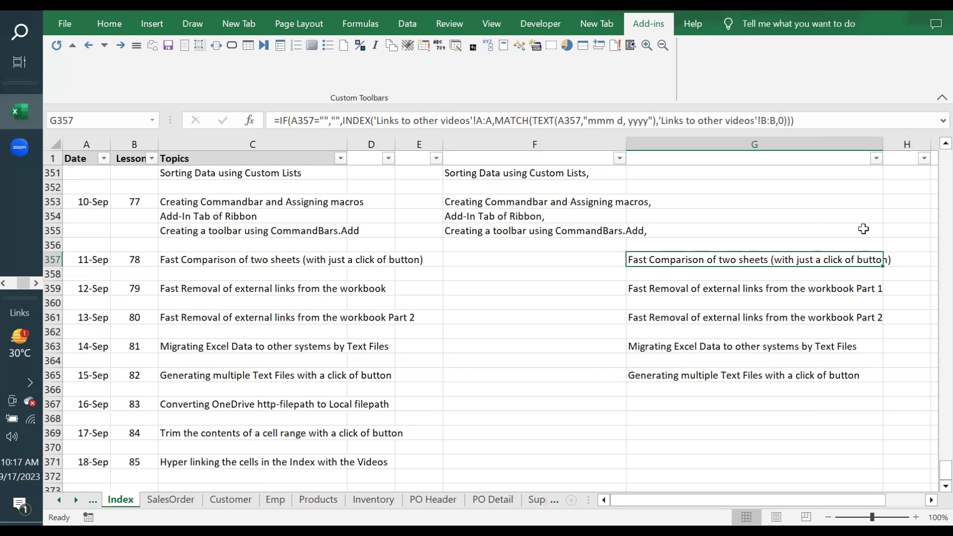
drag(884, 267, 878, 463)
click(751, 403)
drag(723, 259, 733, 367)
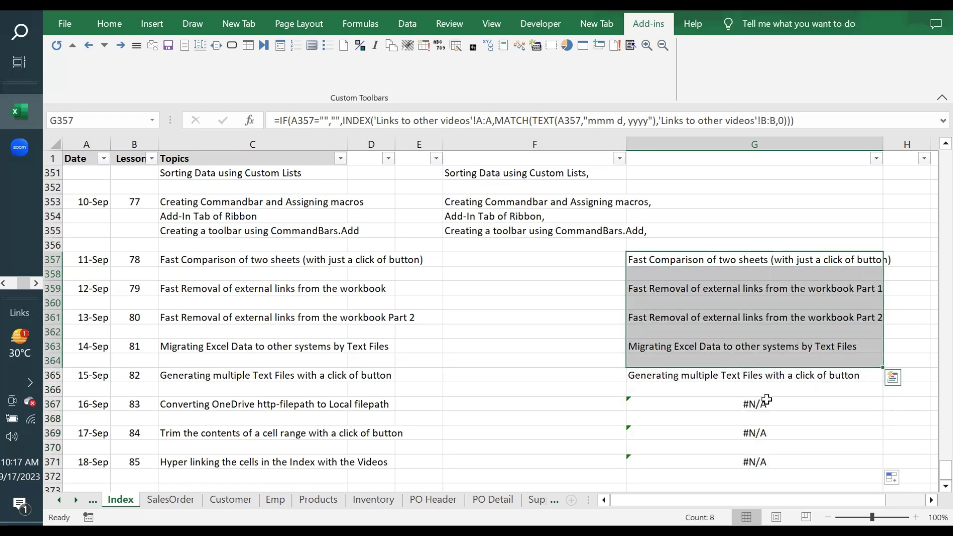
drag(767, 404, 768, 461)
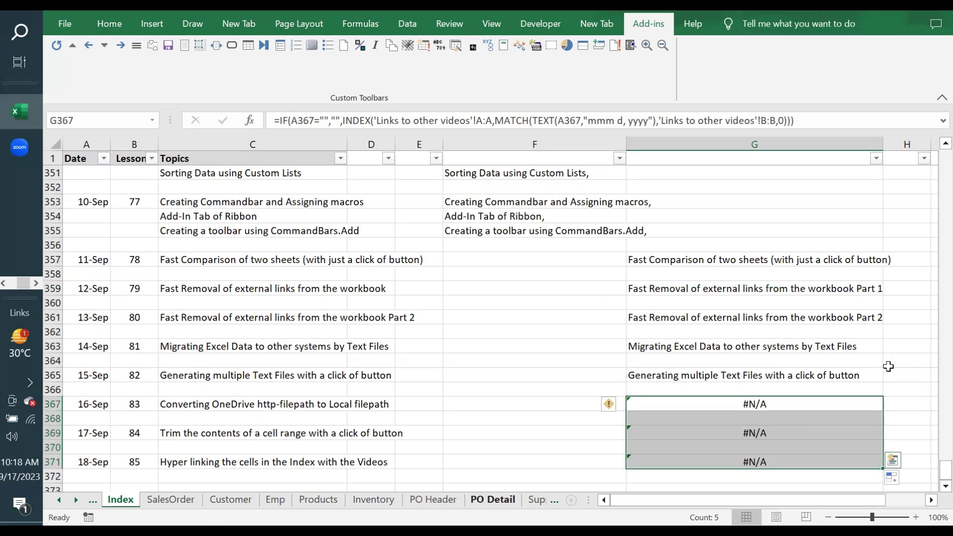
Wrap the IF formula in G357 in an IFERROR that returns "" on an error
click(669, 259)
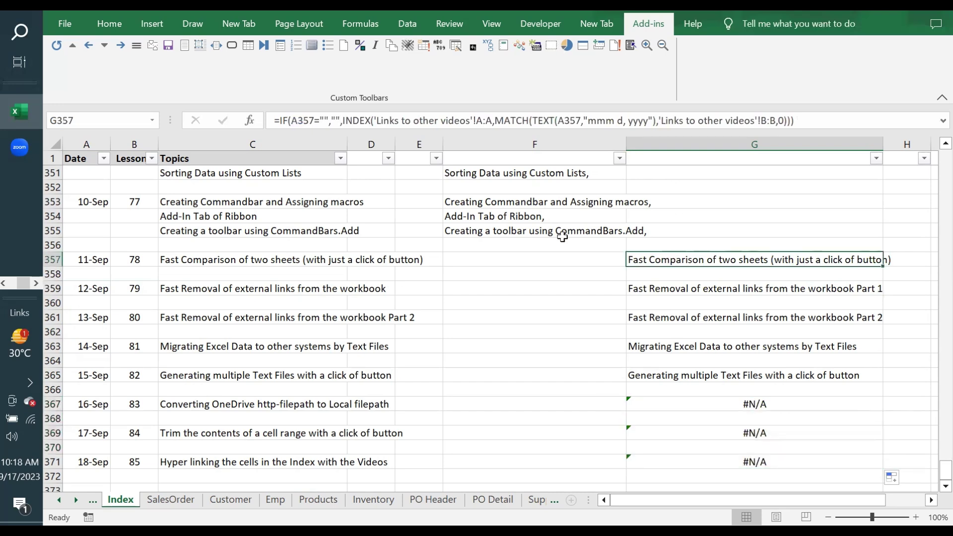
click(278, 120)
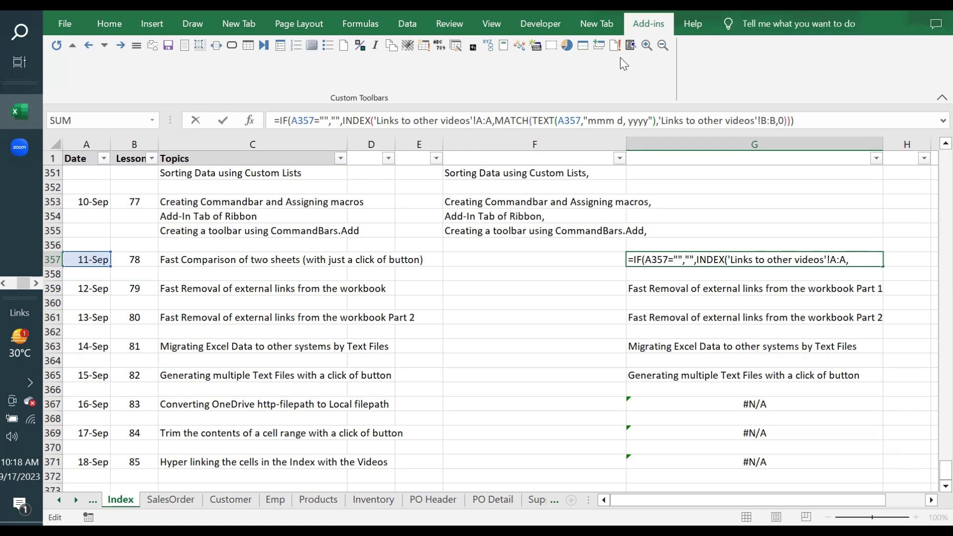
text(if)
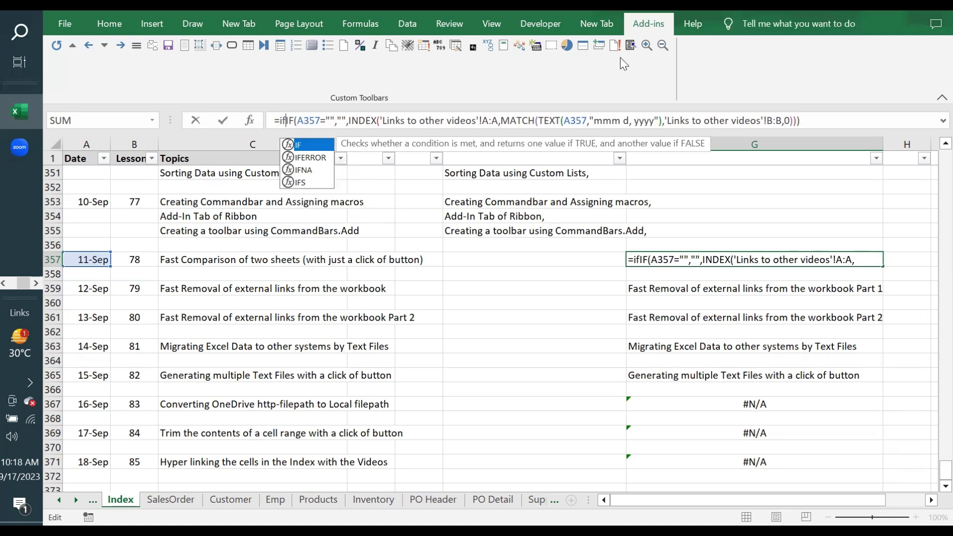
text(error)
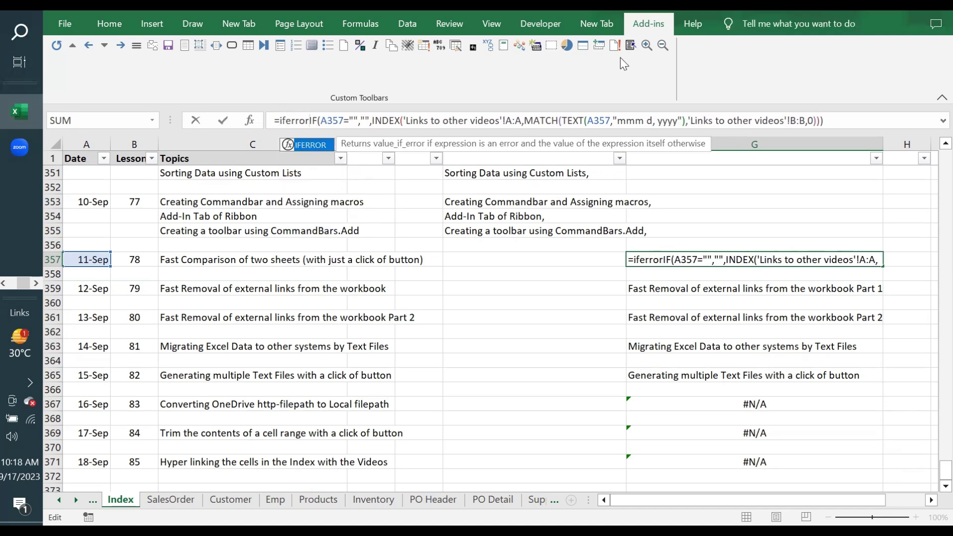
text(()
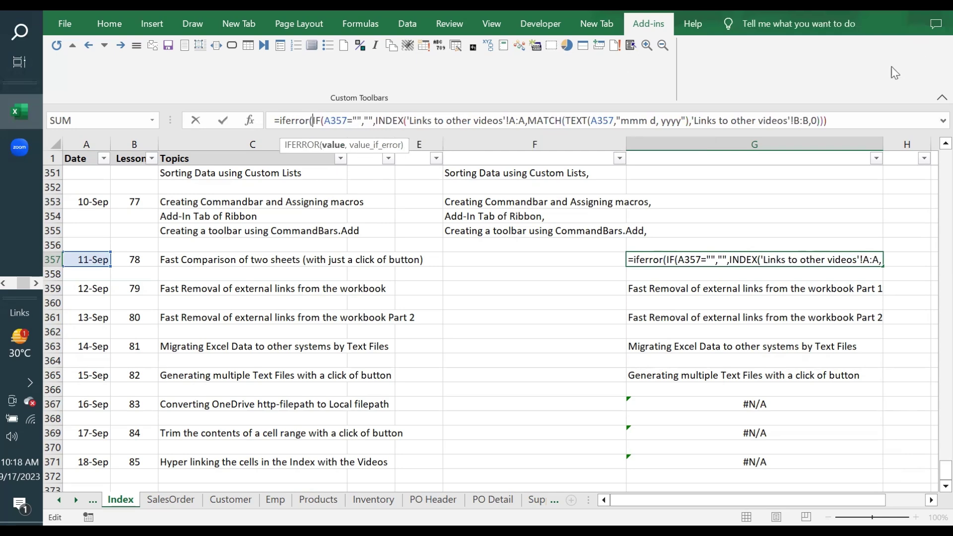
click(839, 122)
text(,)
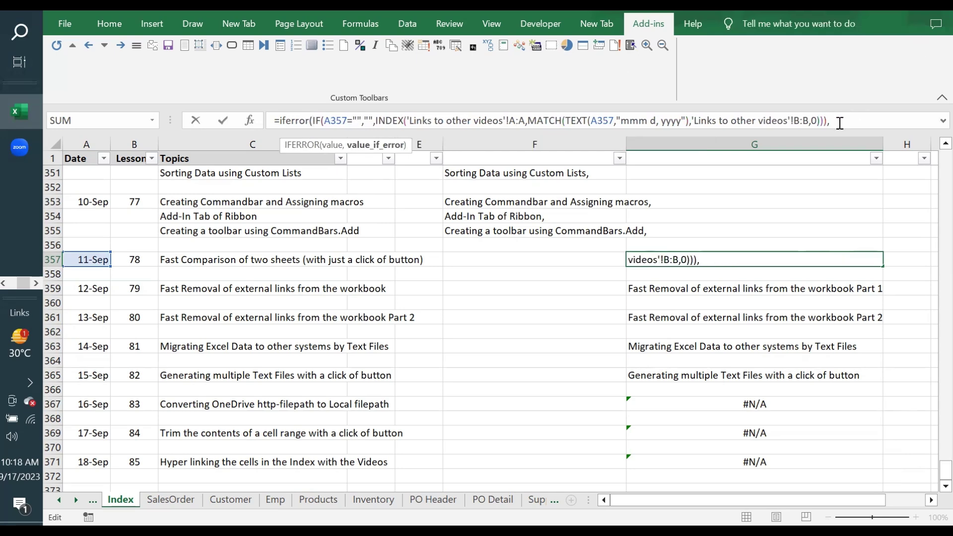
text(""))
key(Return)
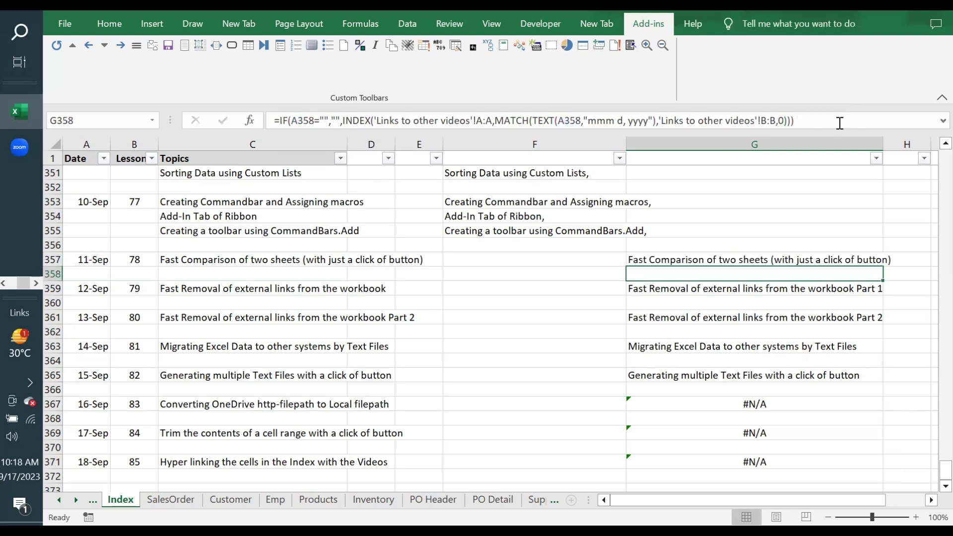
Fill the IFERROR formula from G357 down to G371
click(773, 259)
mouse_move(883, 267)
mouse_down()
mouse_move(885, 402)
mouse_move(745, 248)
mouse_move(729, 261)
mouse_up()
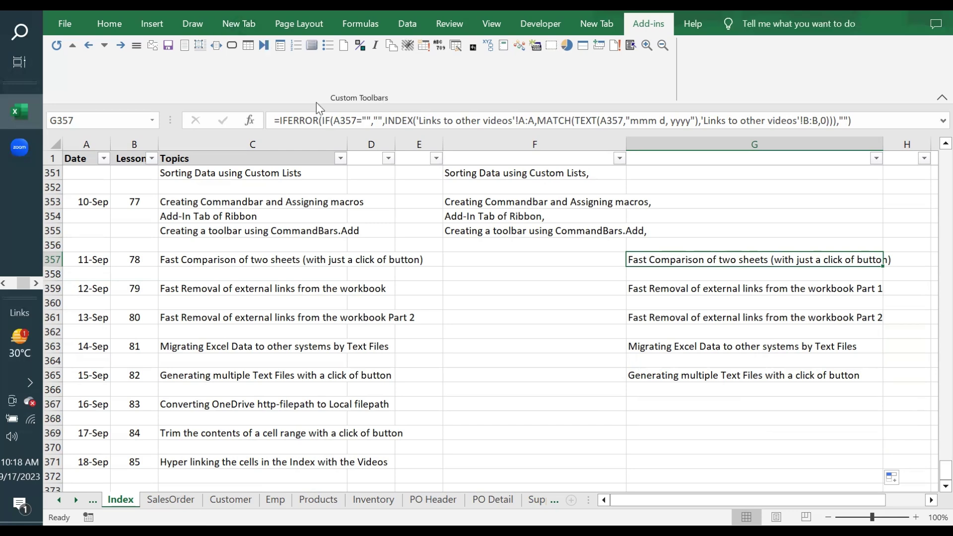
click(383, 121)
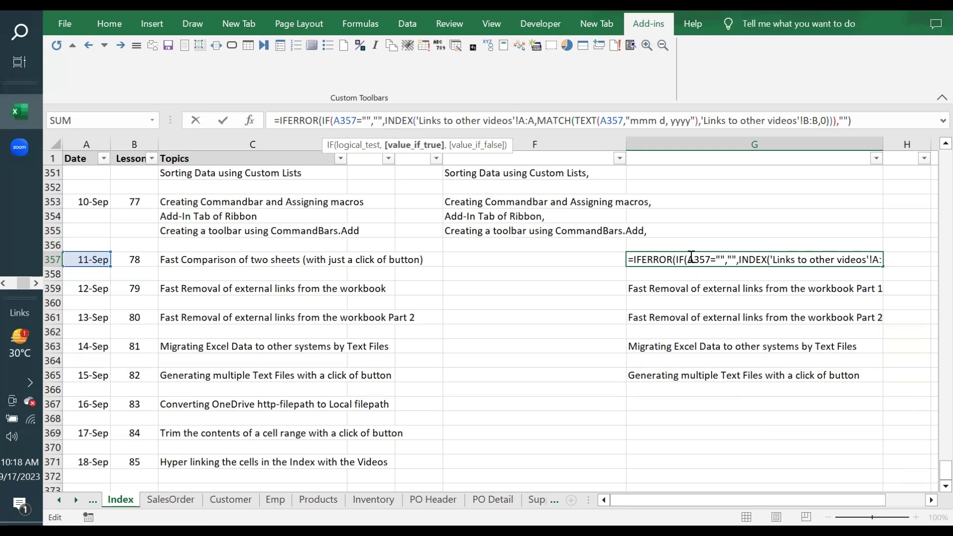
key(ctrl+Return)
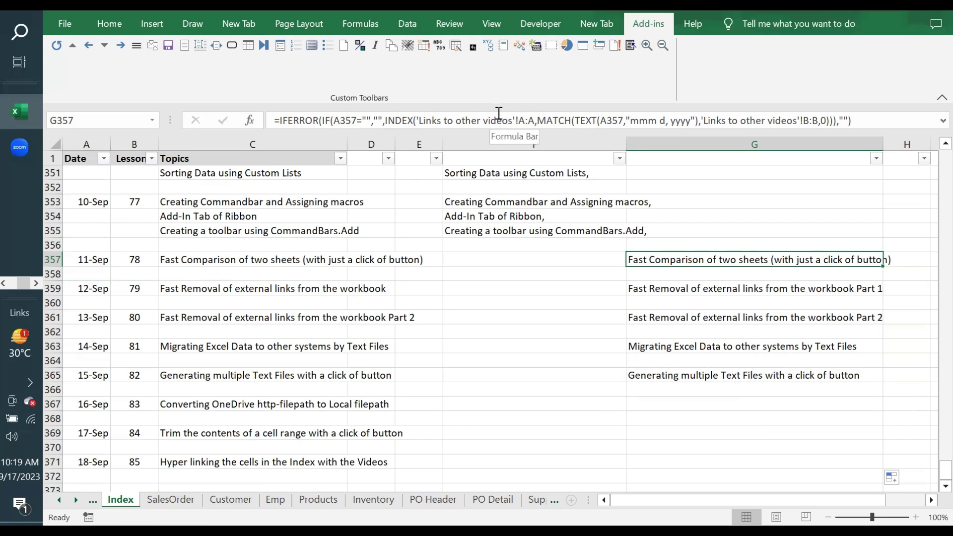
Open a VLOOKUP inside the IF in G357, using the INDEX and MATCH part as its lookup value
click(384, 120)
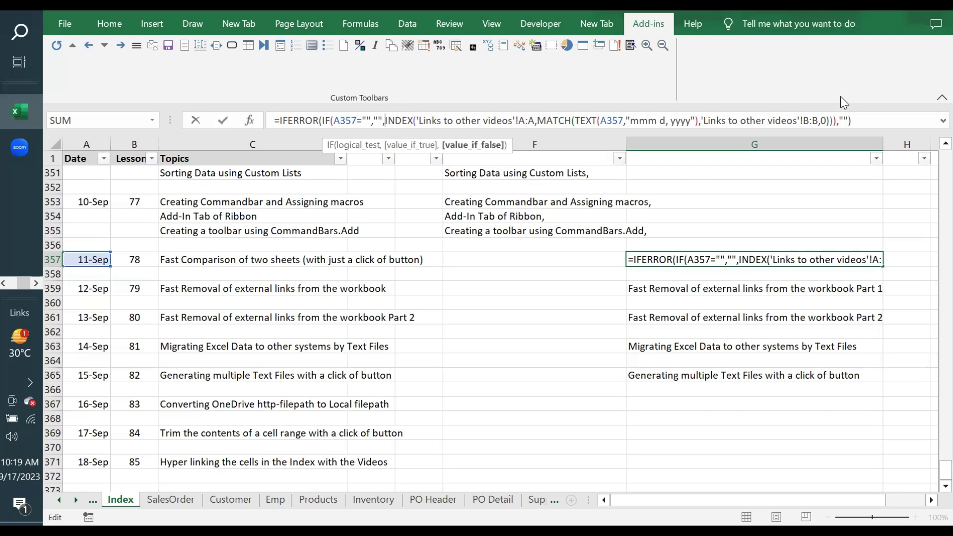
text(vlookup)
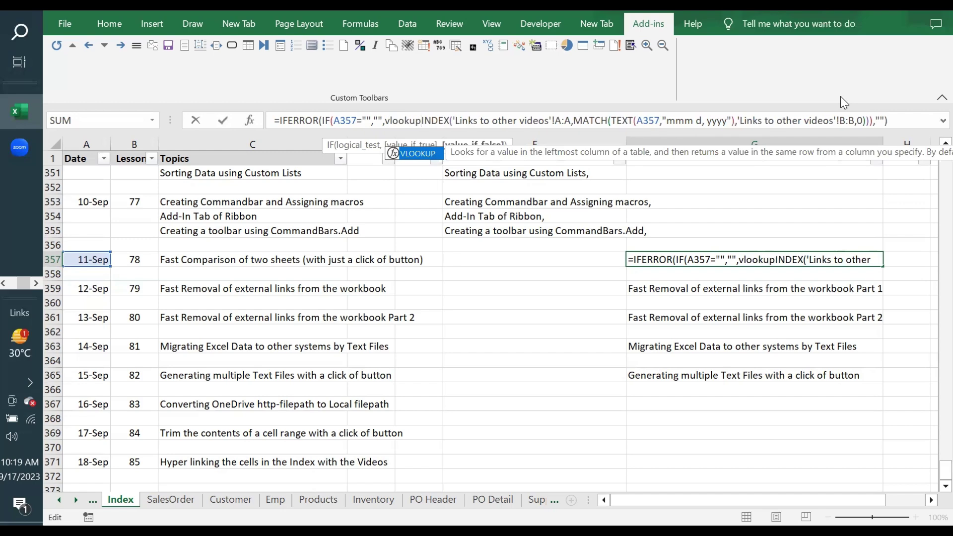
text(()
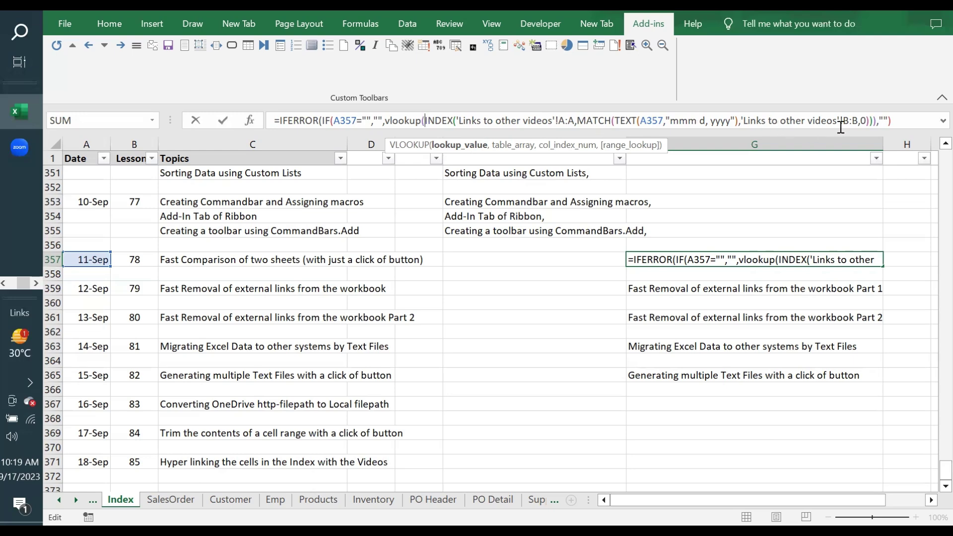
click(875, 121)
text())
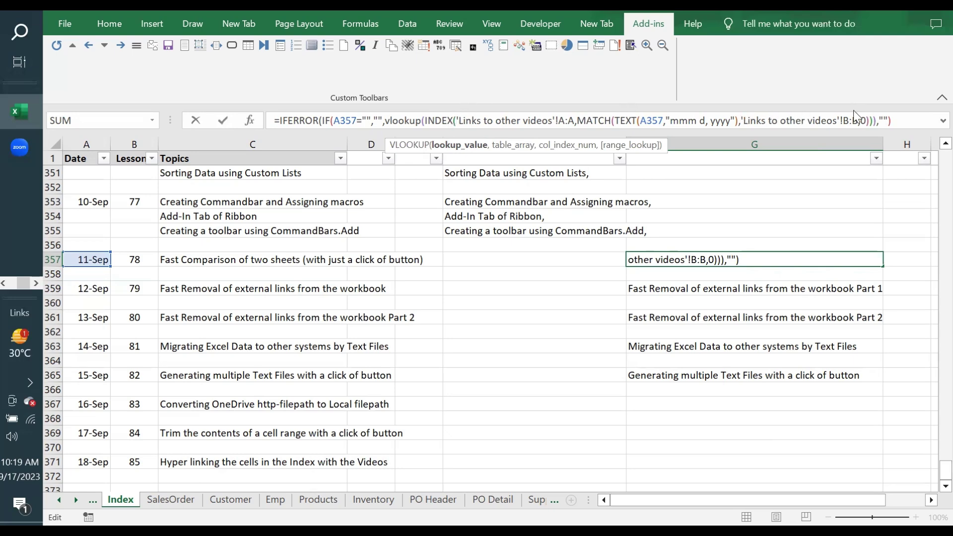
click(876, 121)
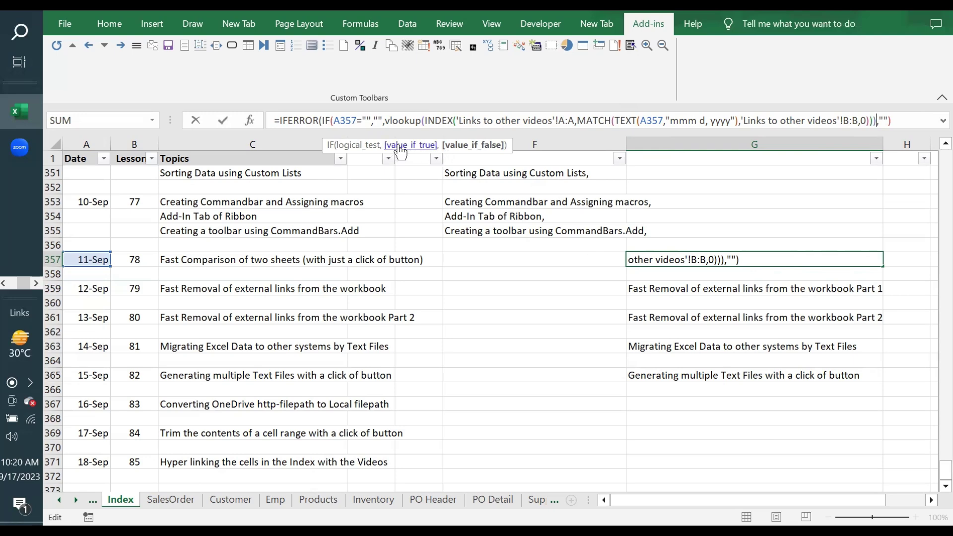
click(874, 121)
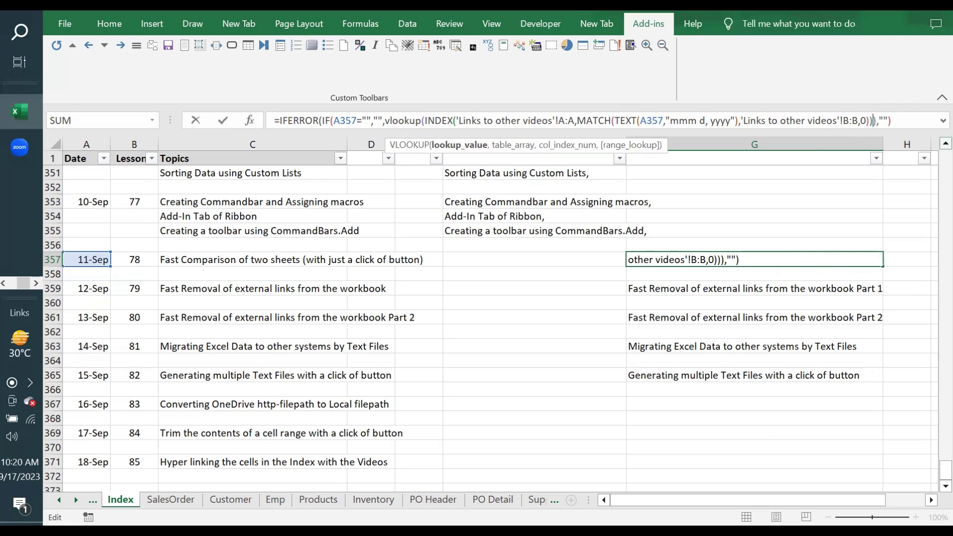
text(,)
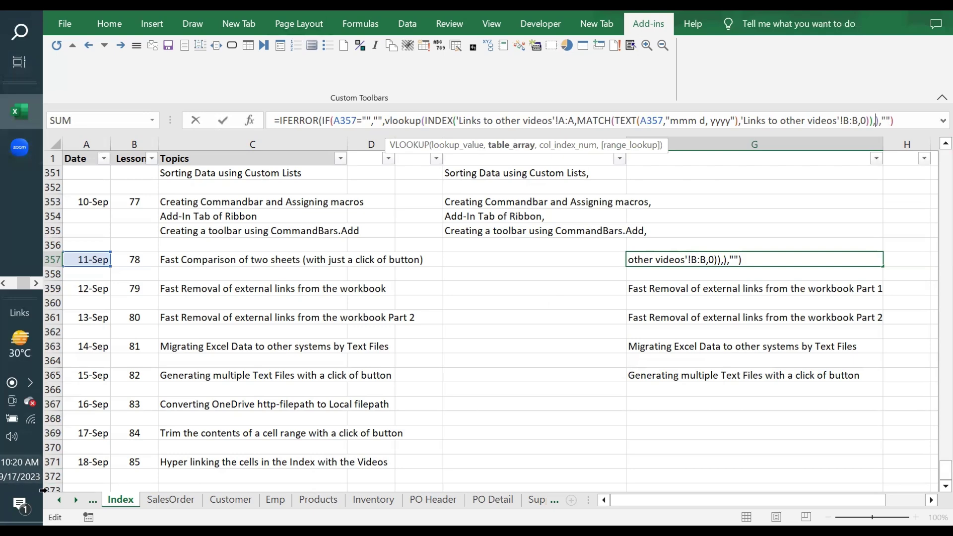
Complete the VLOOKUP arguments with columns A:J of the Links to other videos sheet as table array, column index 10 and FALSE for exact match
scroll(298, 499, down, 3)
click(447, 500)
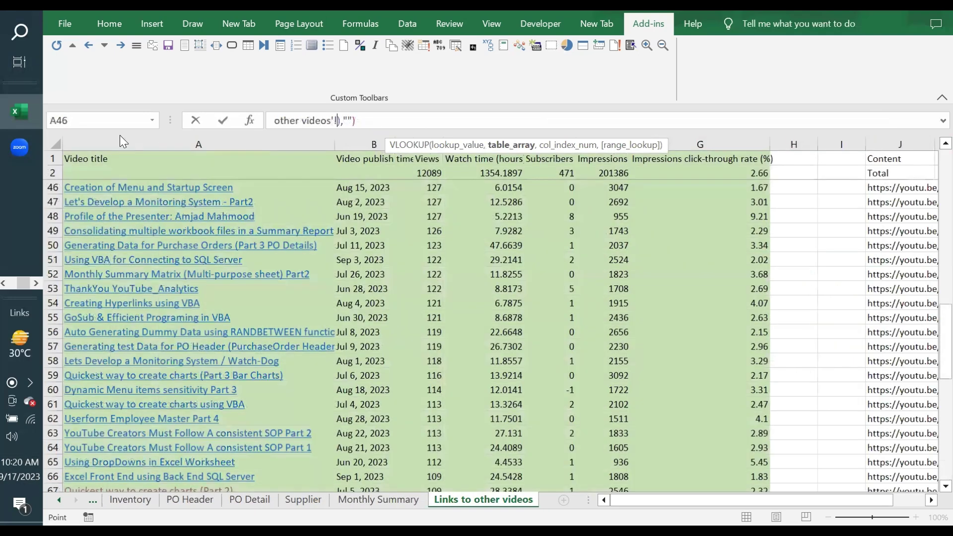
click(120, 141)
drag(121, 141, 889, 134)
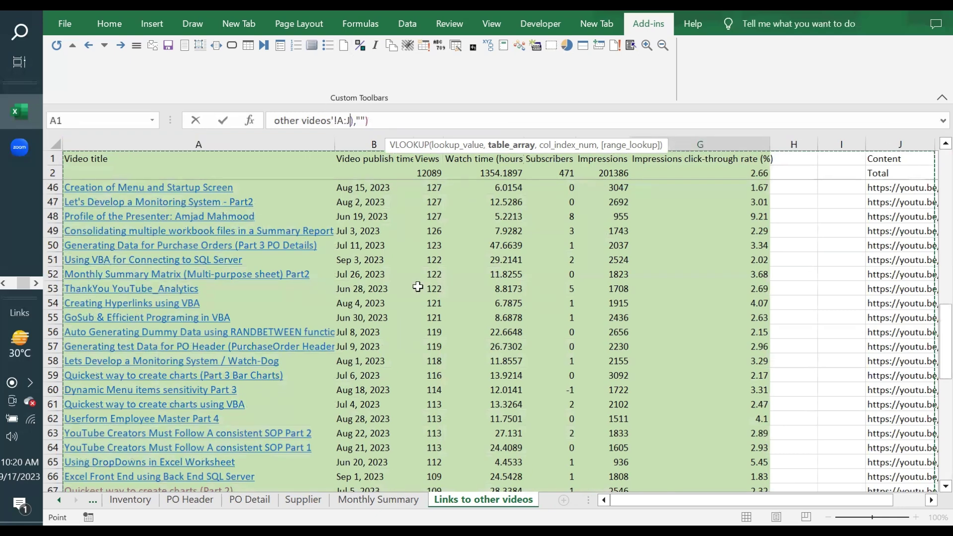
text(,)
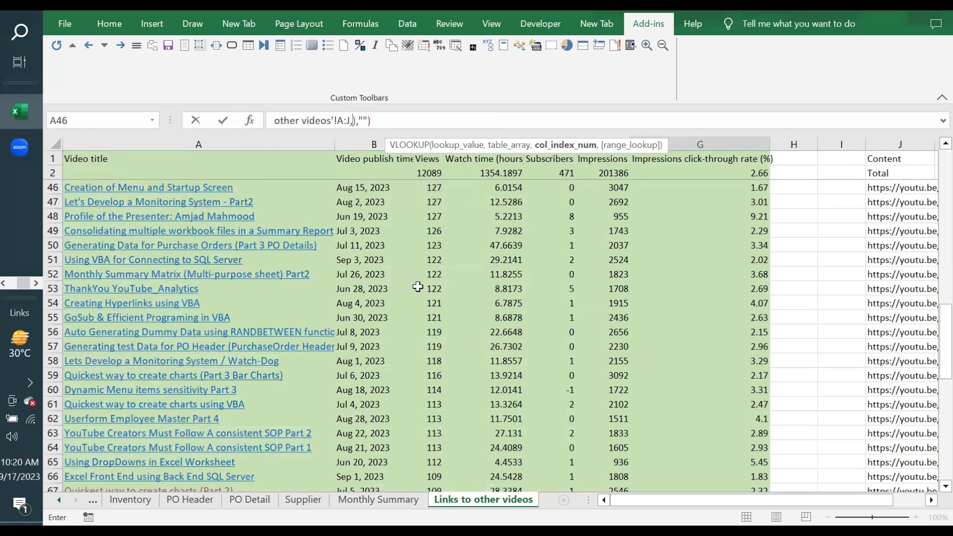
text(10,)
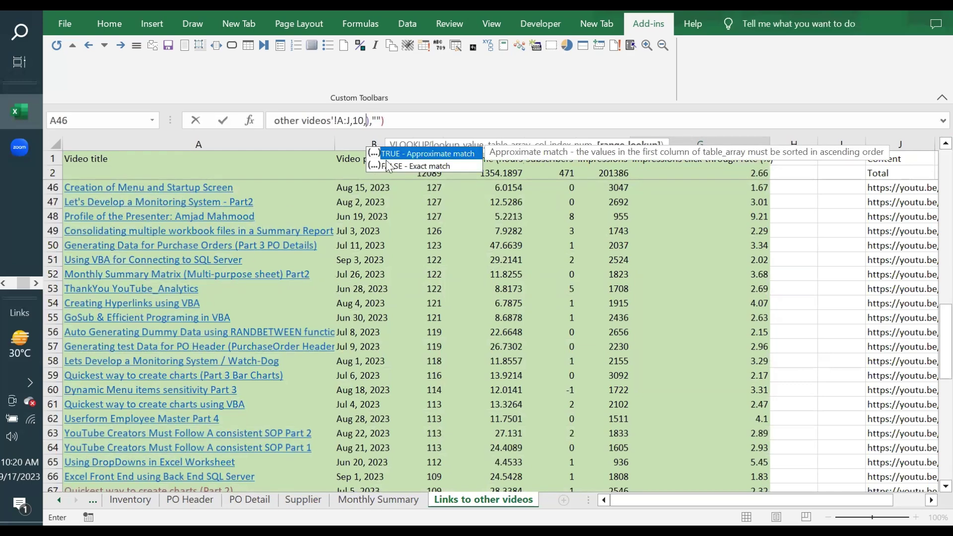
double_click(401, 166)
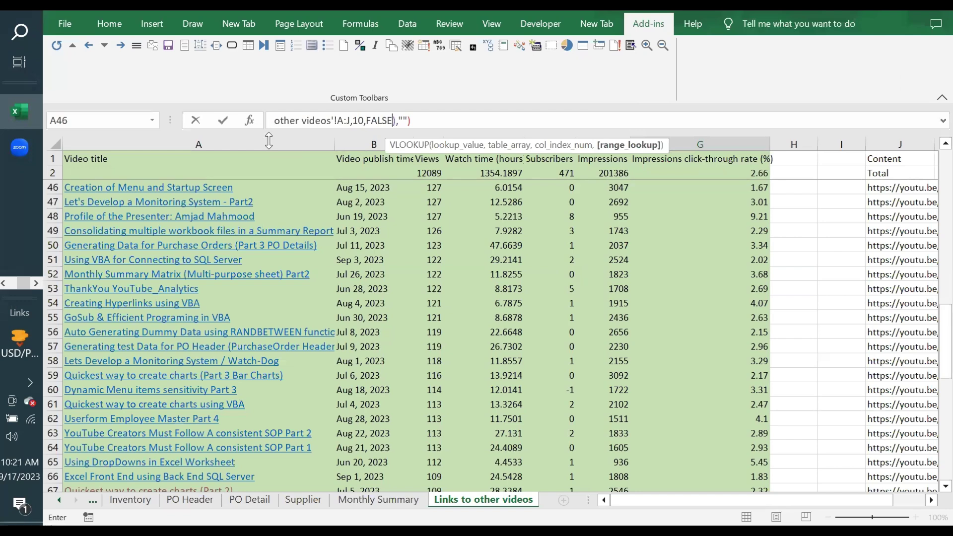
Enlarge the formula bar to show the whole G357 formula and check the VLOOKUP's opening parenthesis
drag(268, 140, 268, 166)
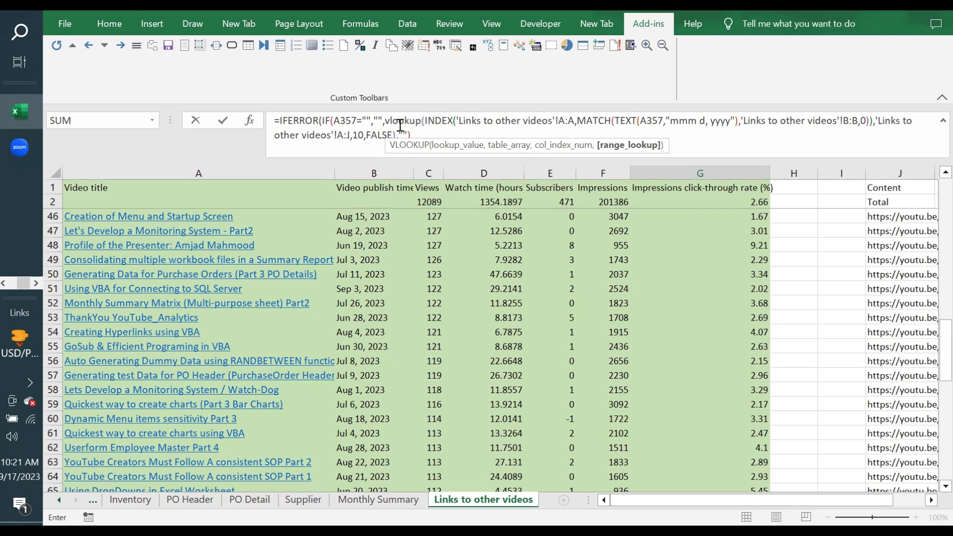
click(421, 120)
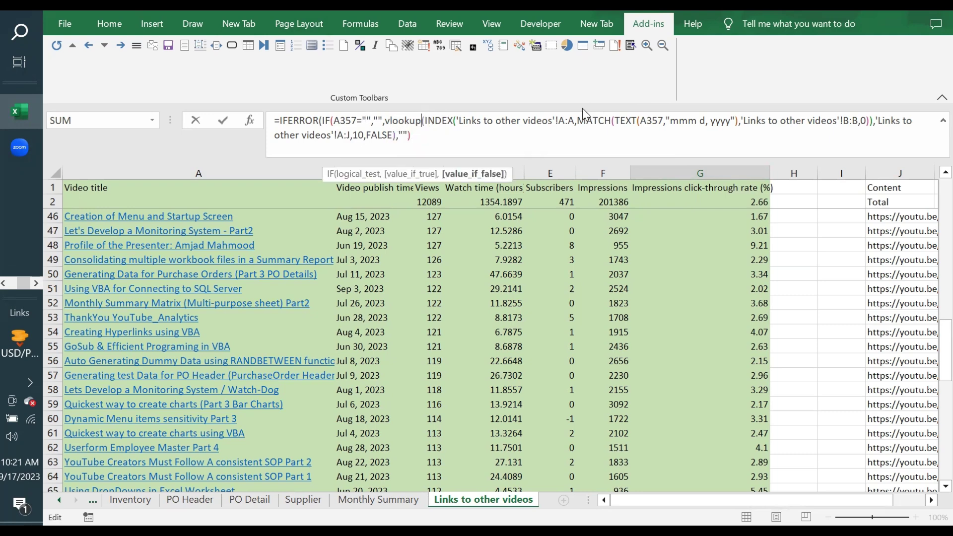
key(Right)
key(Left)
key(Right)
key(Left)
key(Right)
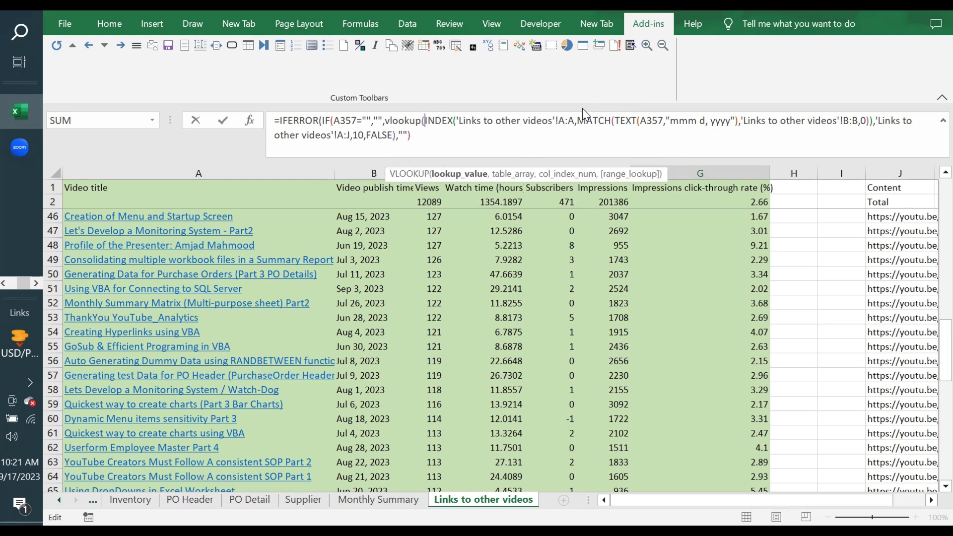
Add the missing closing parenthesis of the IF after the VLOOKUP in G357 and commit the formula
click(397, 135)
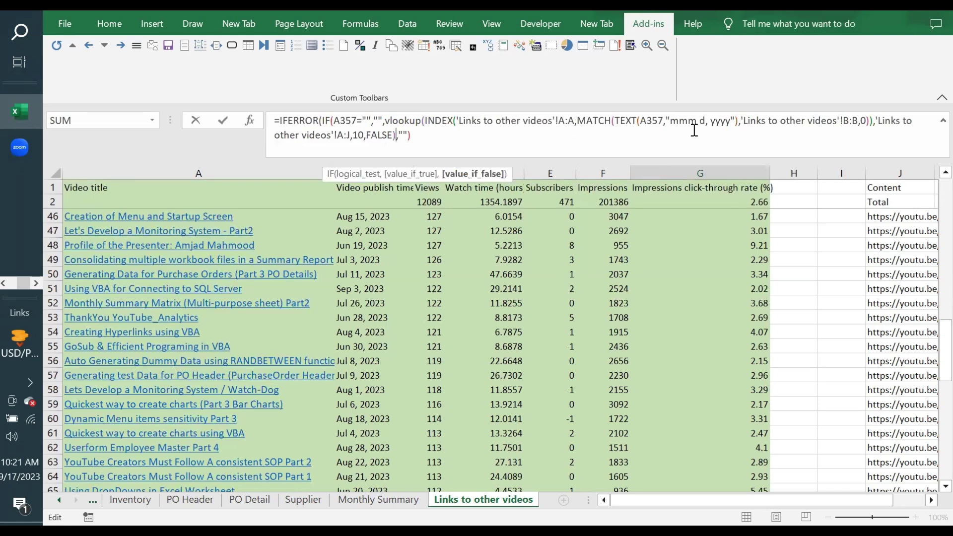
text())
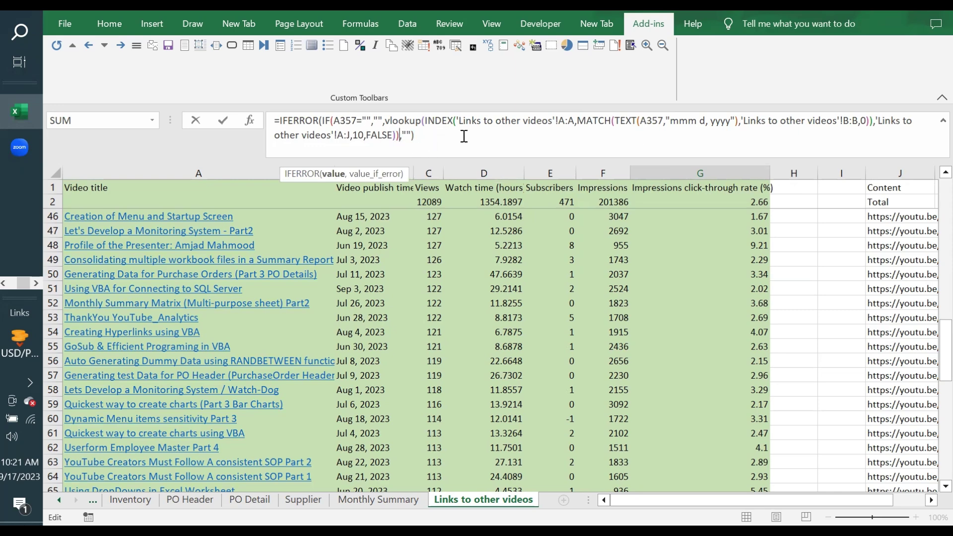
key(Left)
key(Right)
key(Left)
key(Right)
key(Left)
key(Right)
key(Right)
key(Right)
key(Right)
key(Right)
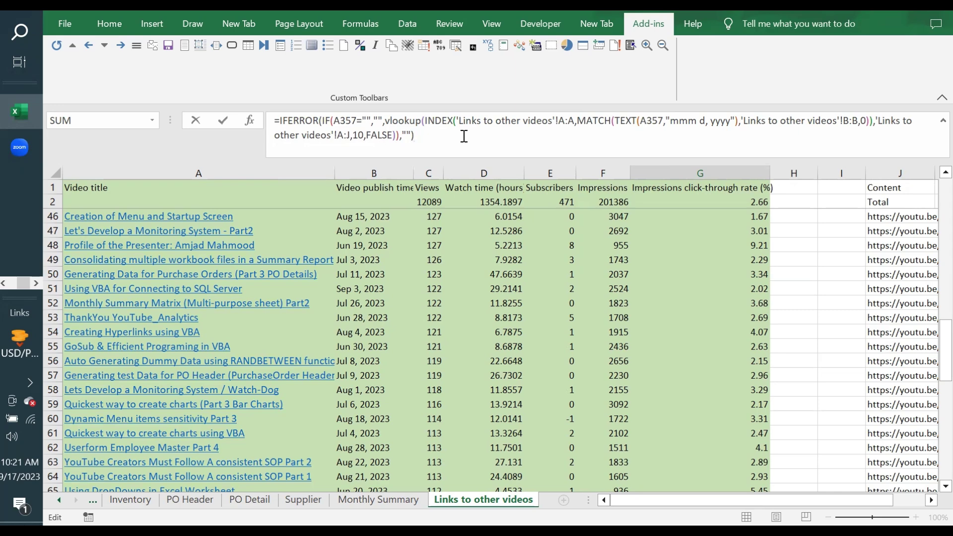
key(Return)
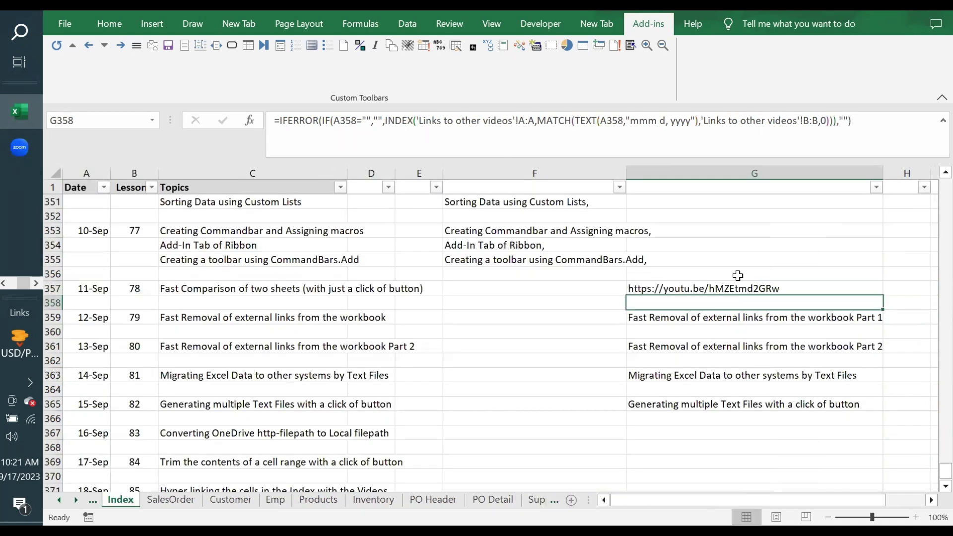
Fill the VLOOKUP formula from G357 down to G370
click(713, 292)
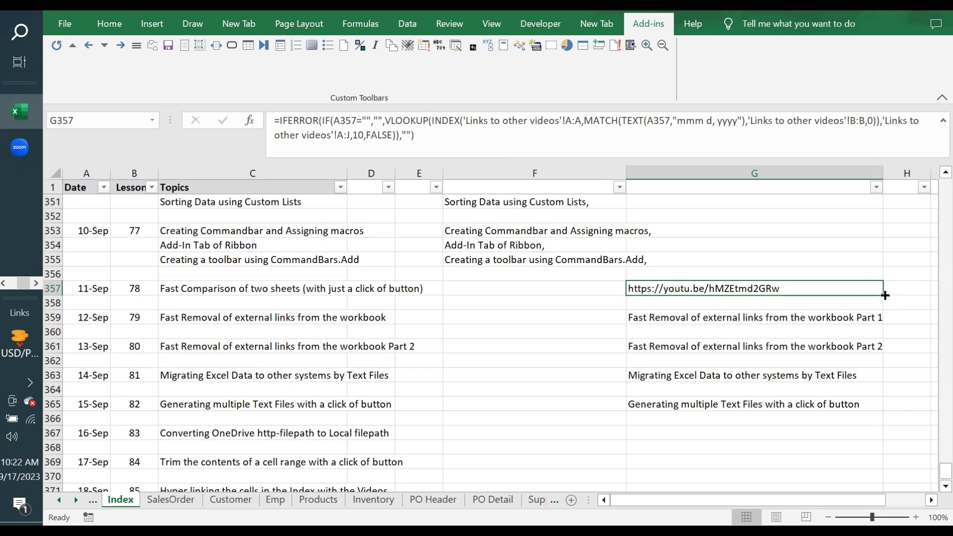
drag(885, 296, 876, 489)
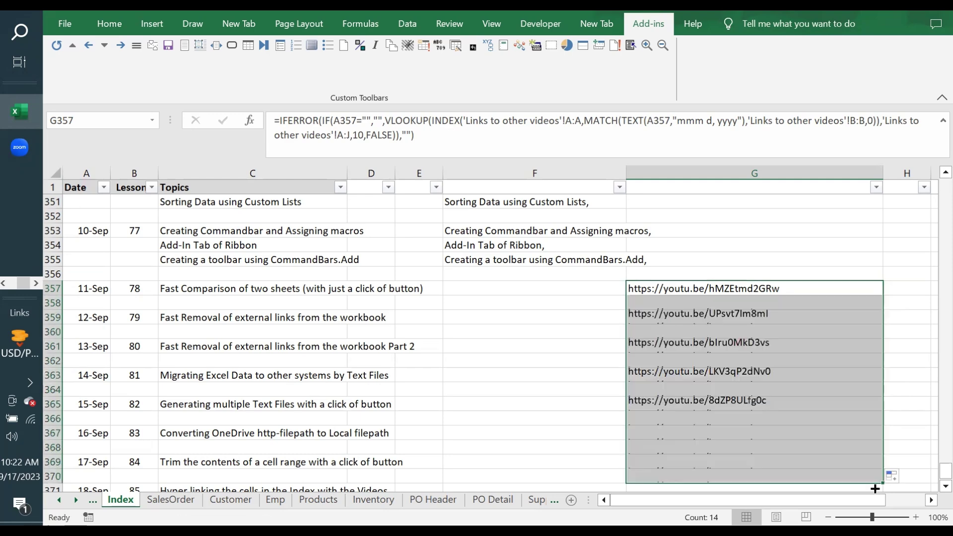
click(703, 288)
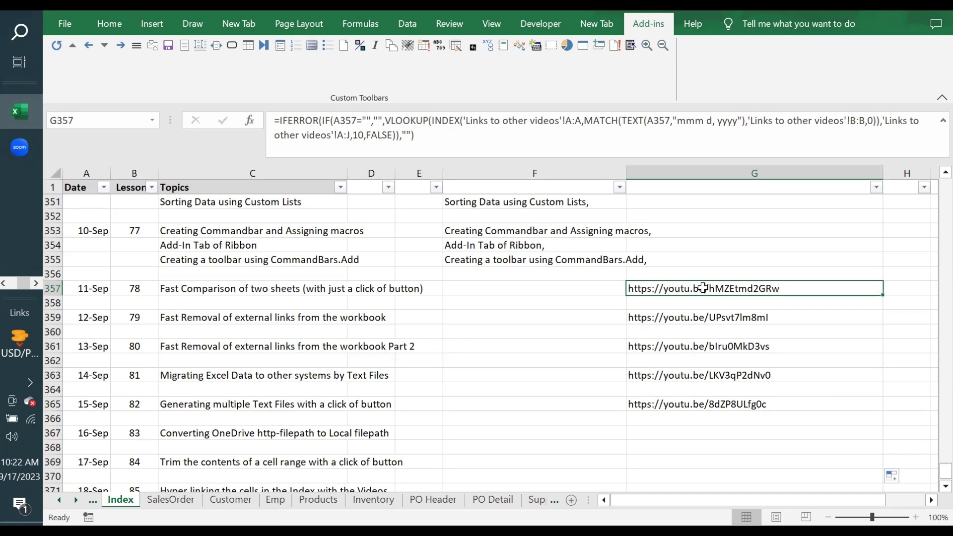
drag(178, 292, 170, 489)
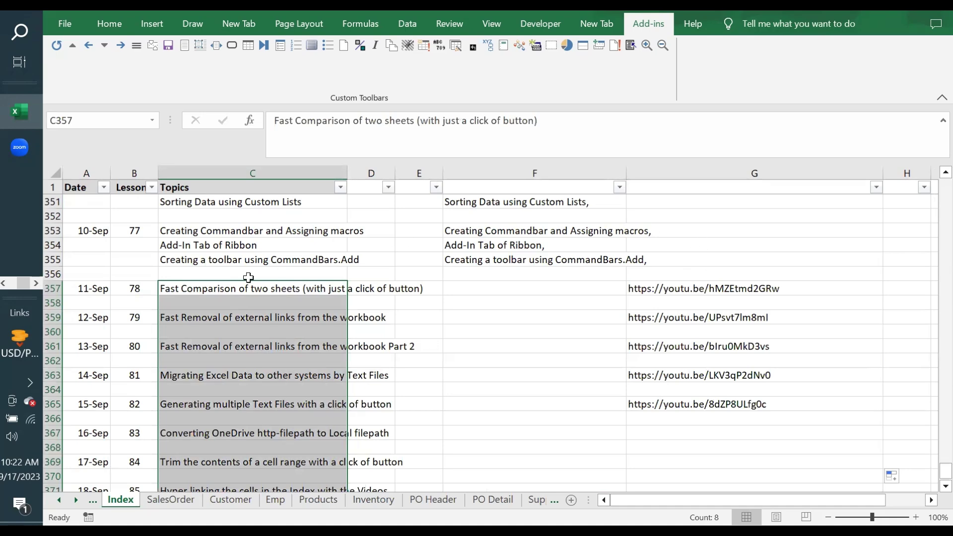
click(200, 290)
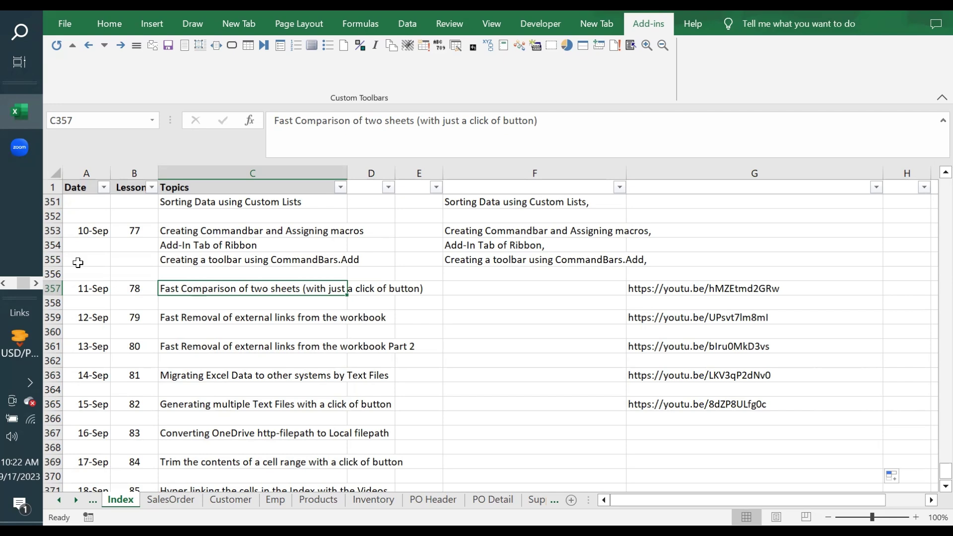
Append "Part 1" to the lesson 85 topic in C371, making it "Hyper linking the cells in the Index with the Videos Part 1"
click(238, 462)
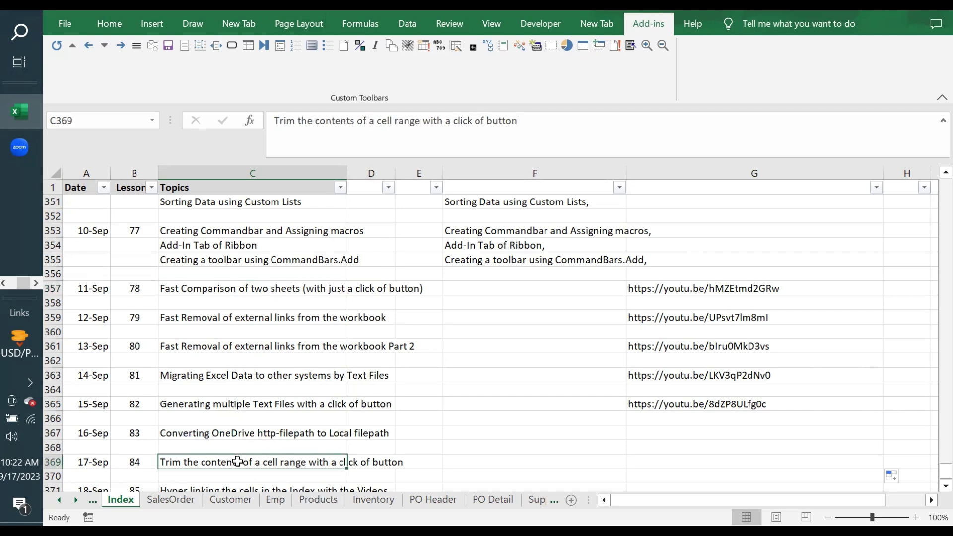
key(Down)
key(Down)
key(Down)
key(Down)
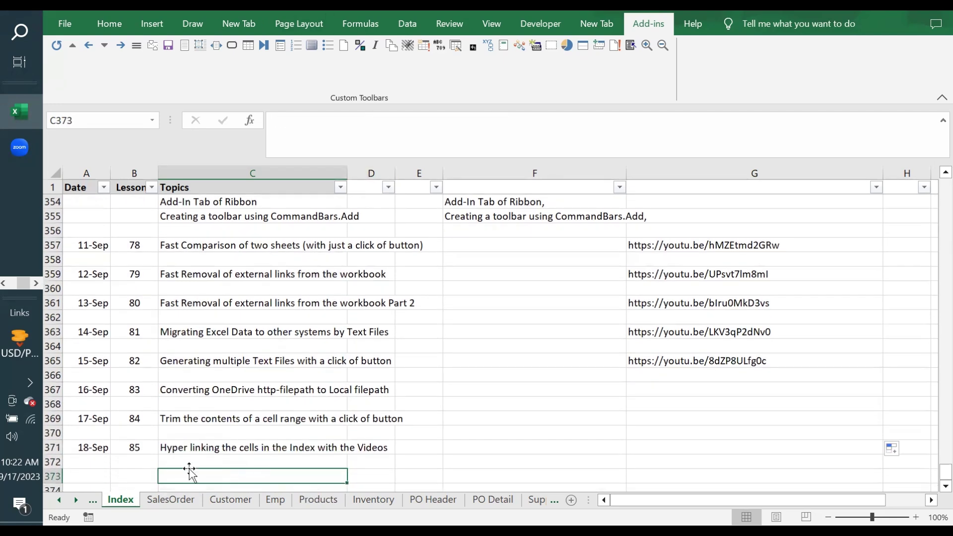
click(171, 448)
click(515, 120)
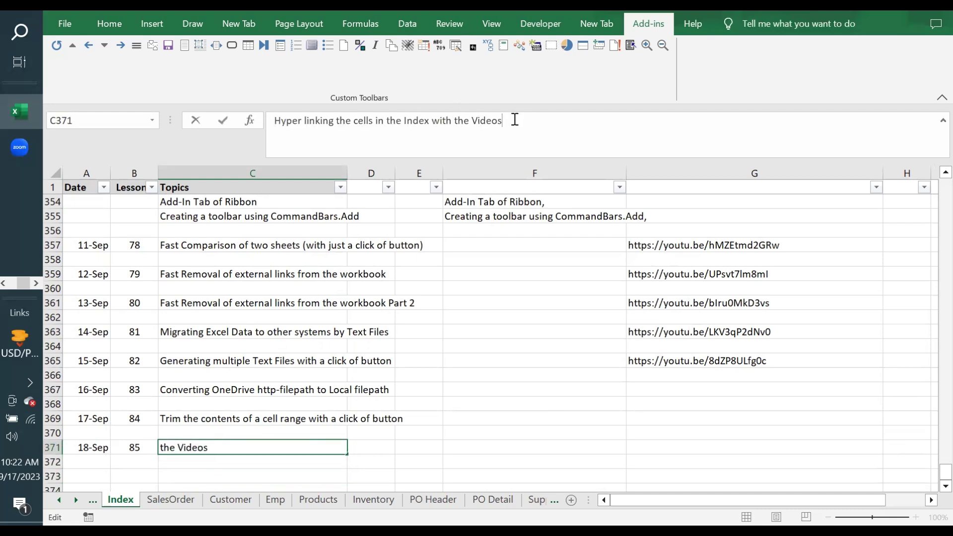
text(Part 1)
key(Return)
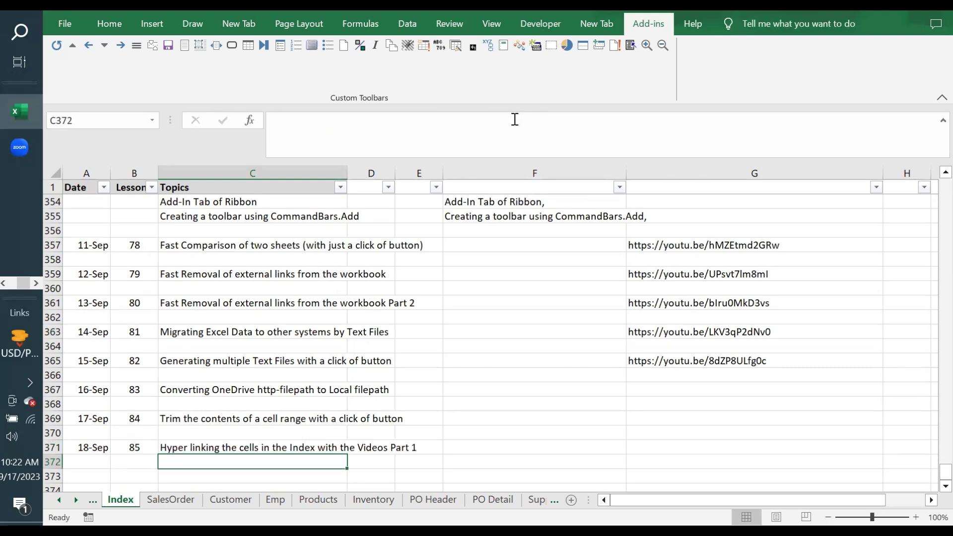